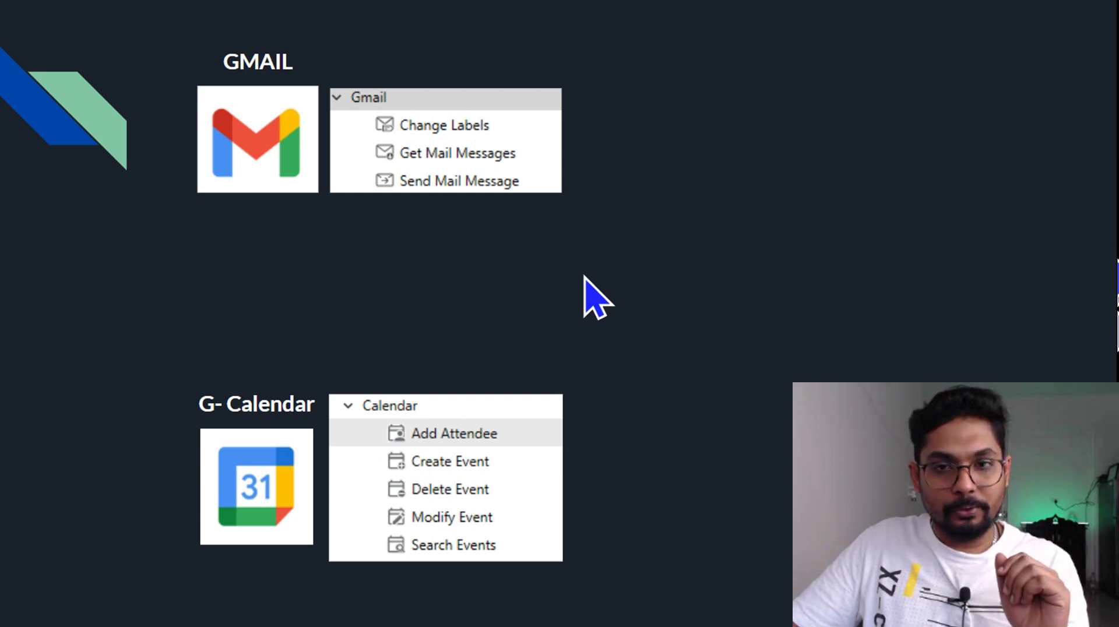
pyautogui.press('Right')
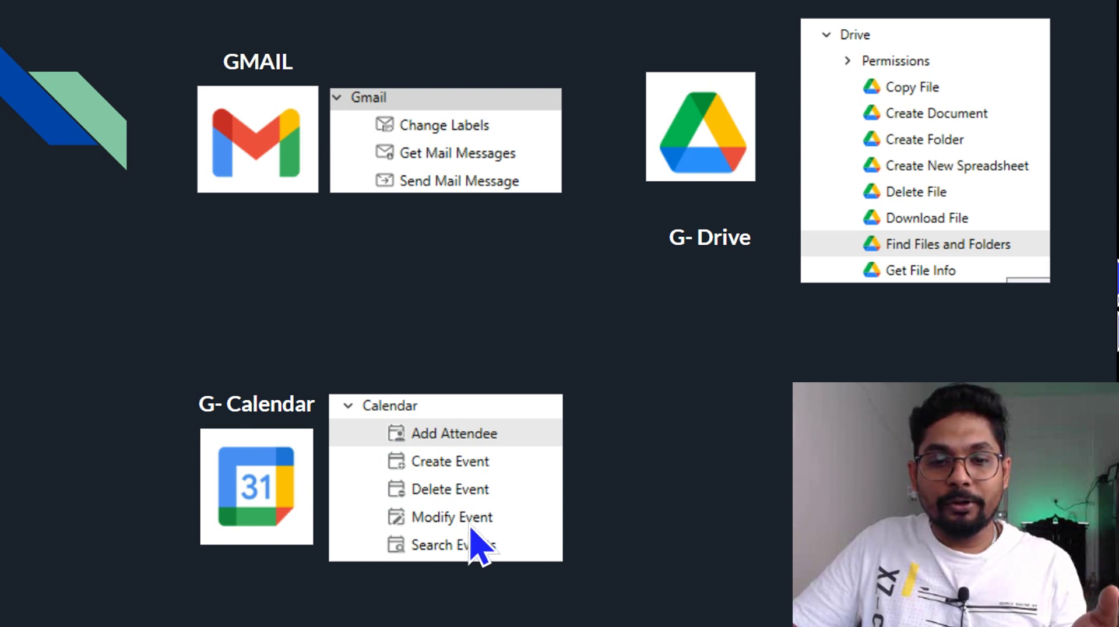
pyautogui.click(764, 443)
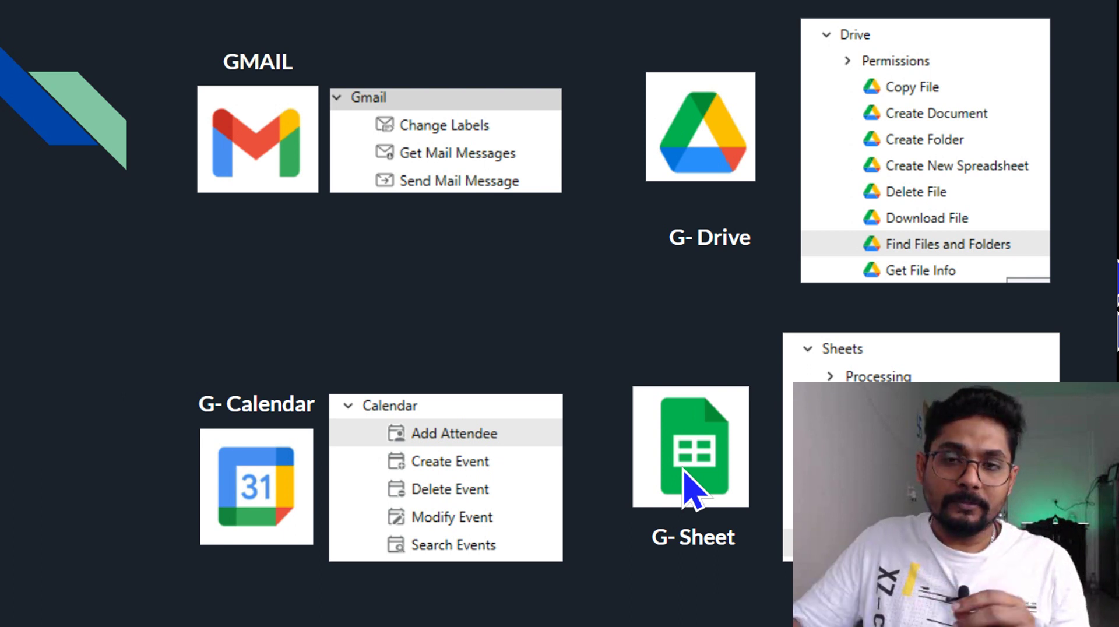
pyautogui.click(595, 543)
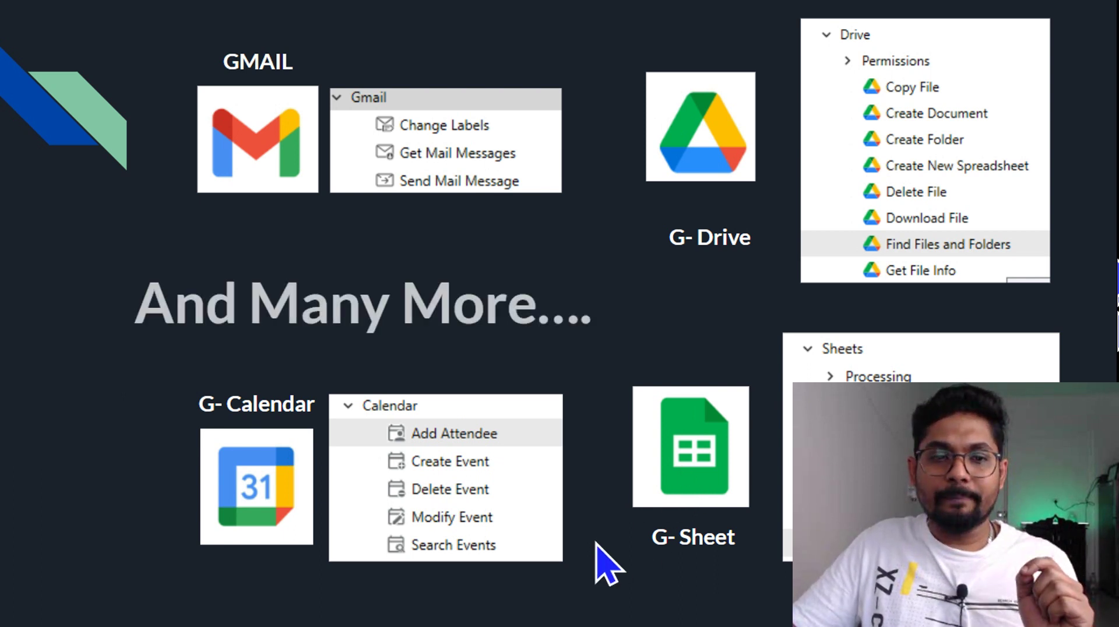
pyautogui.click(596, 545)
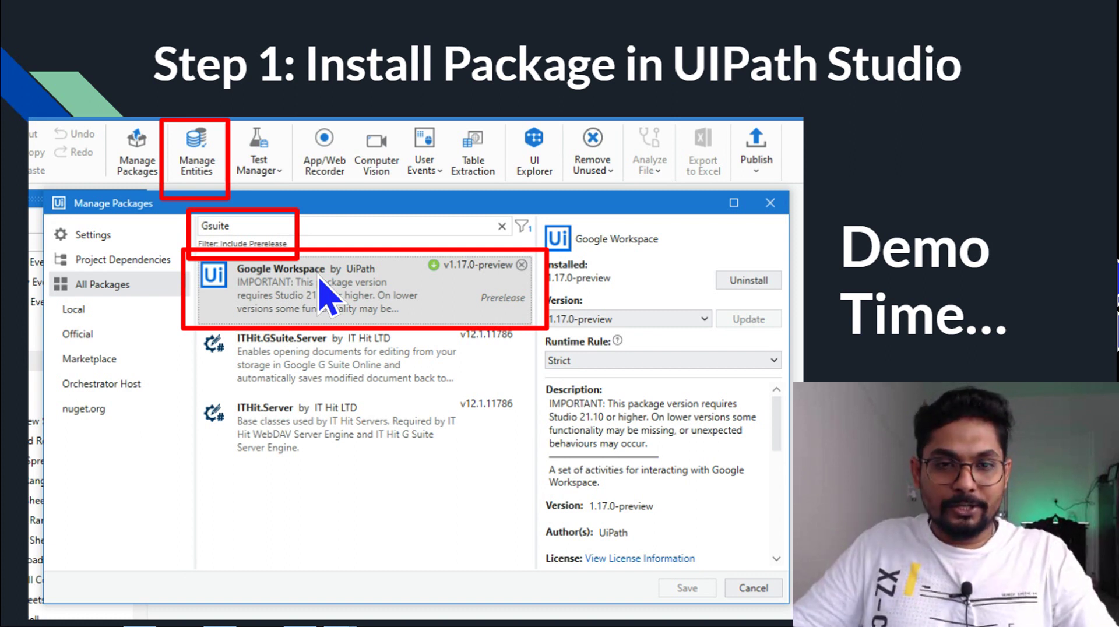
# Switch to UiPath Studio and search the official package feed for gsuite
pyautogui.hotkey('alt', 'Tab')
pyautogui.hotkey('alt', 'Tab')
pyautogui.hotkey('alt', 'Tab')
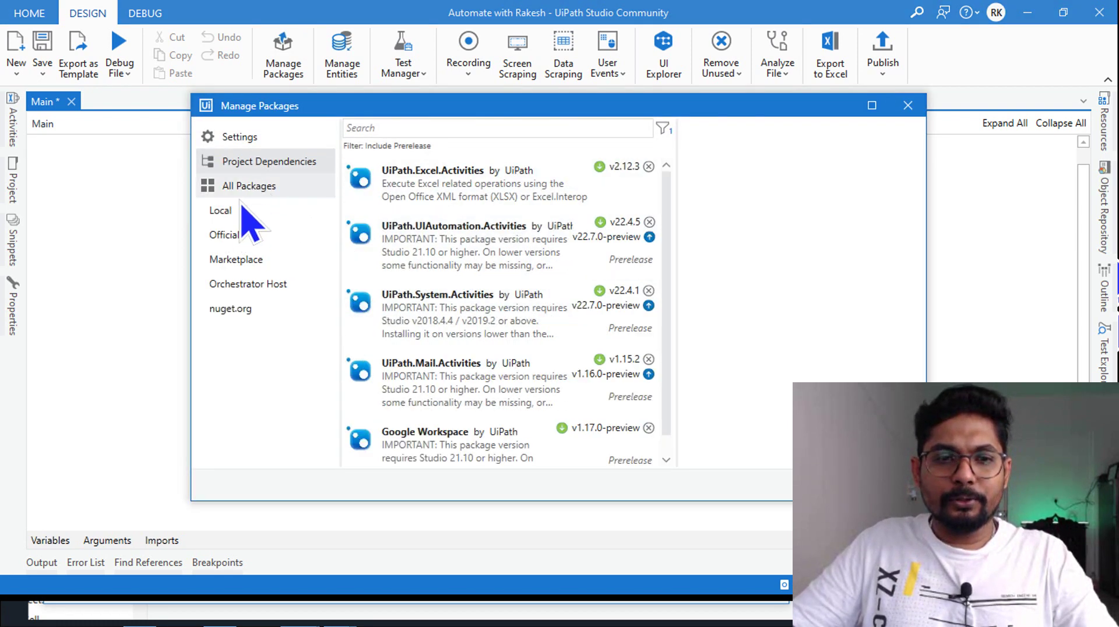
pyautogui.click(233, 235)
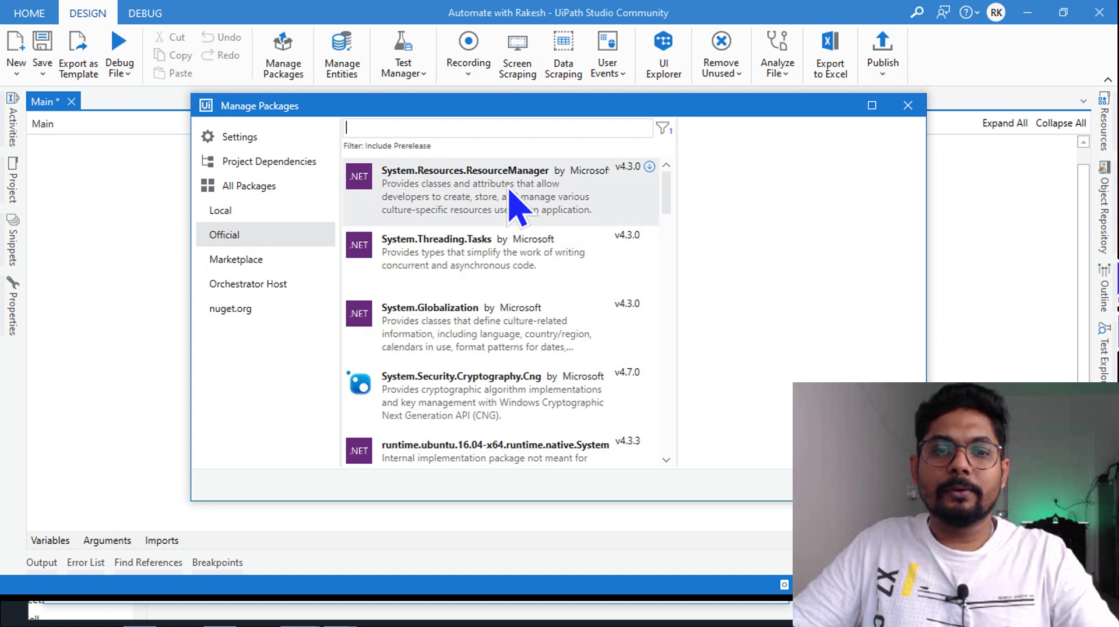
pyautogui.write('gsuite')
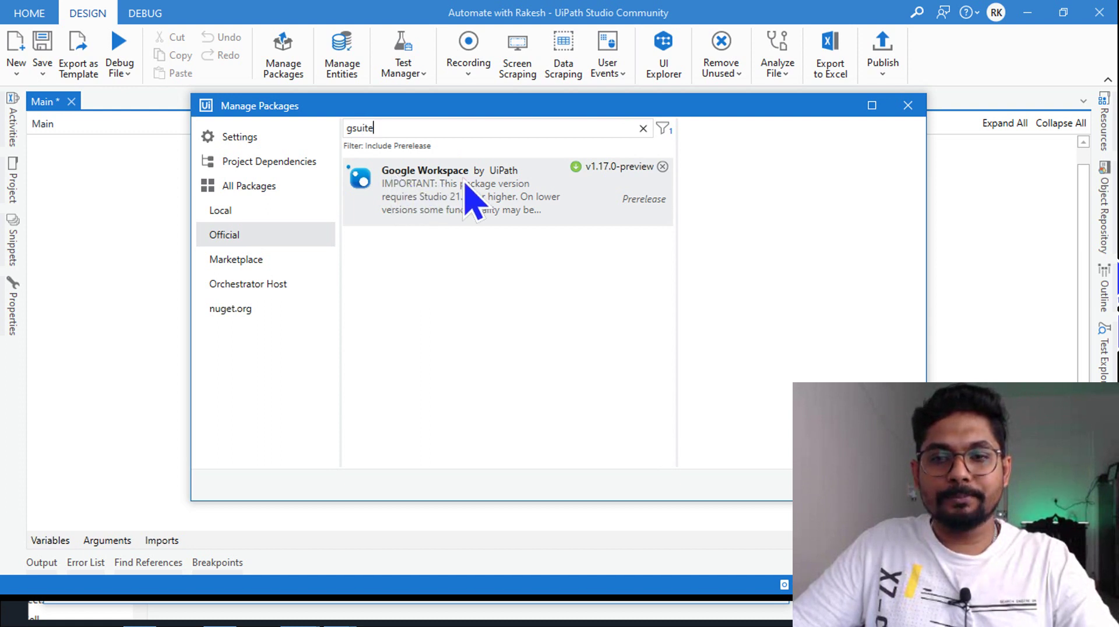
# Try searching the official package feed for Google Workspace
pyautogui.doubleClick(407, 127)
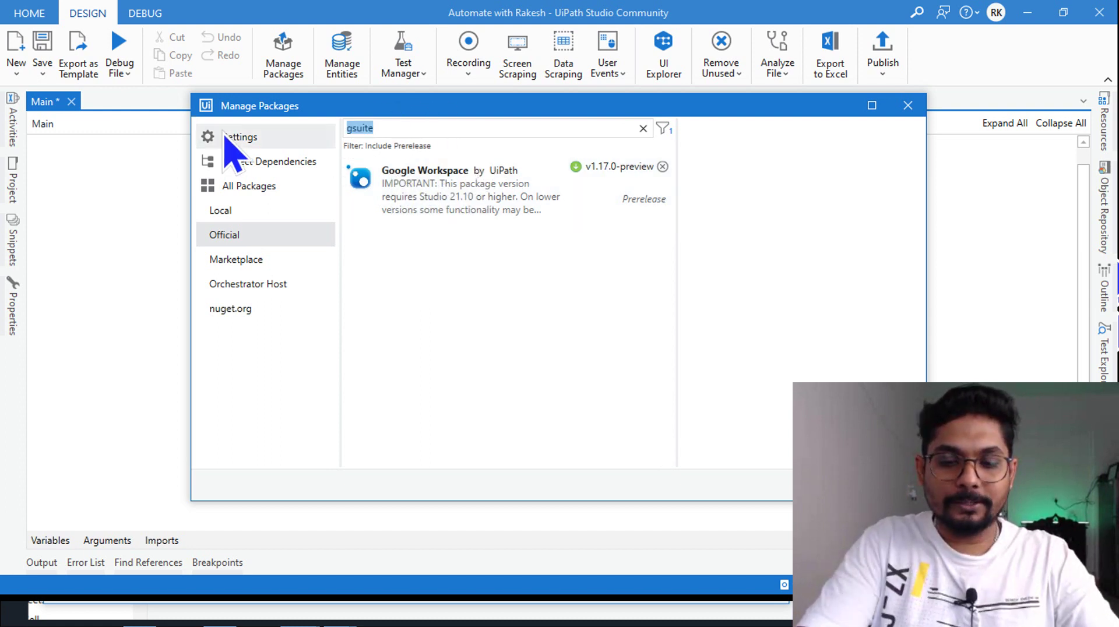
pyautogui.write('Google Workspace')
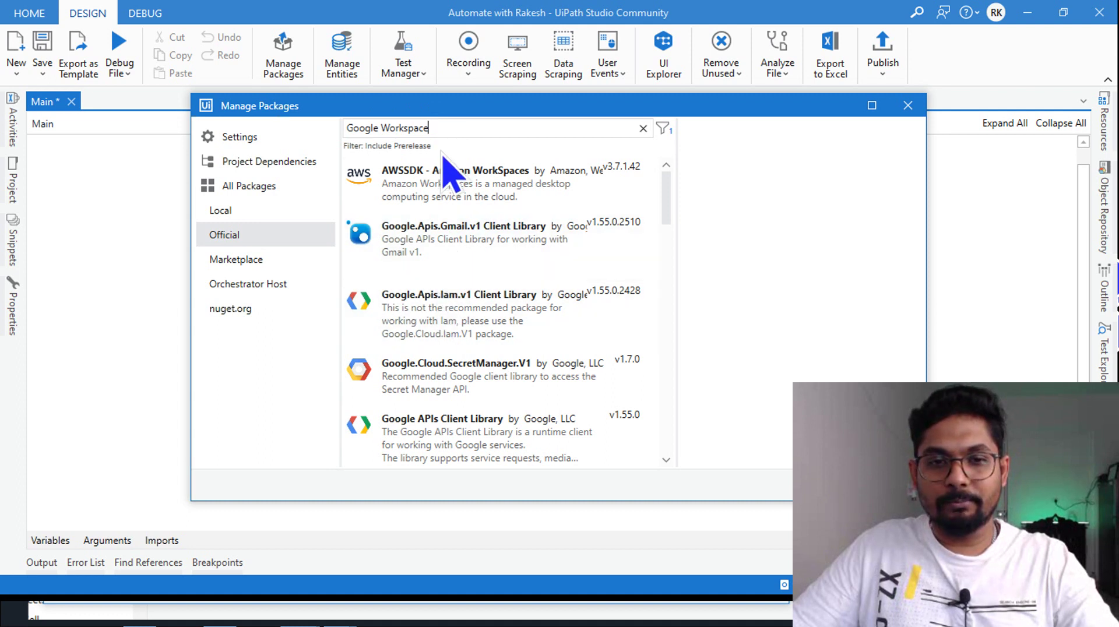
# Search the official packages for GSuite and show the details of the Google Workspace package by UiPath
pyautogui.moveTo(445, 126); pyautogui.dragTo(257, 117)
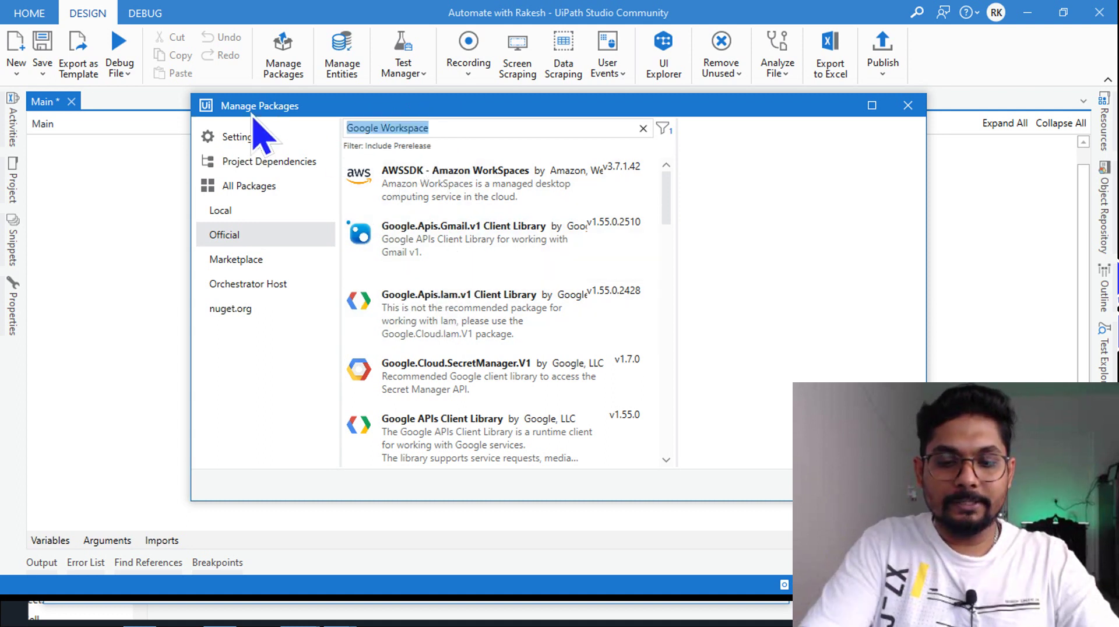
pyautogui.write('GSuite')
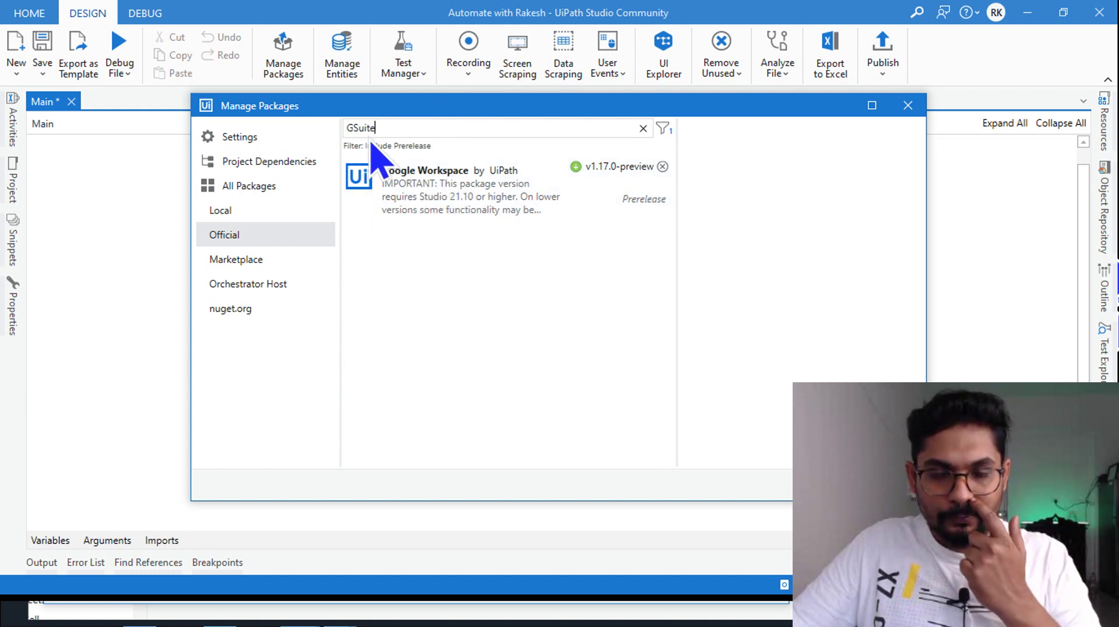
pyautogui.click(438, 192)
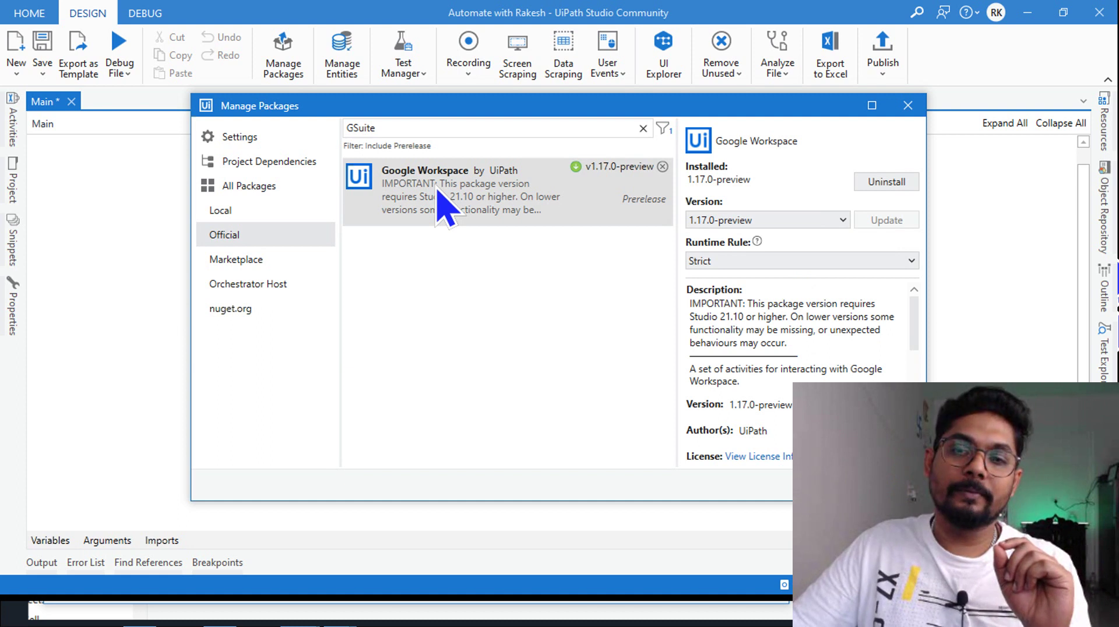
# Examine the Google Workspace package's dependencies, including the Calendar, Docs, Drive, Gmail, Script and Sheets APIs, and close the package manager
pyautogui.scroll(-5, 876, 344)
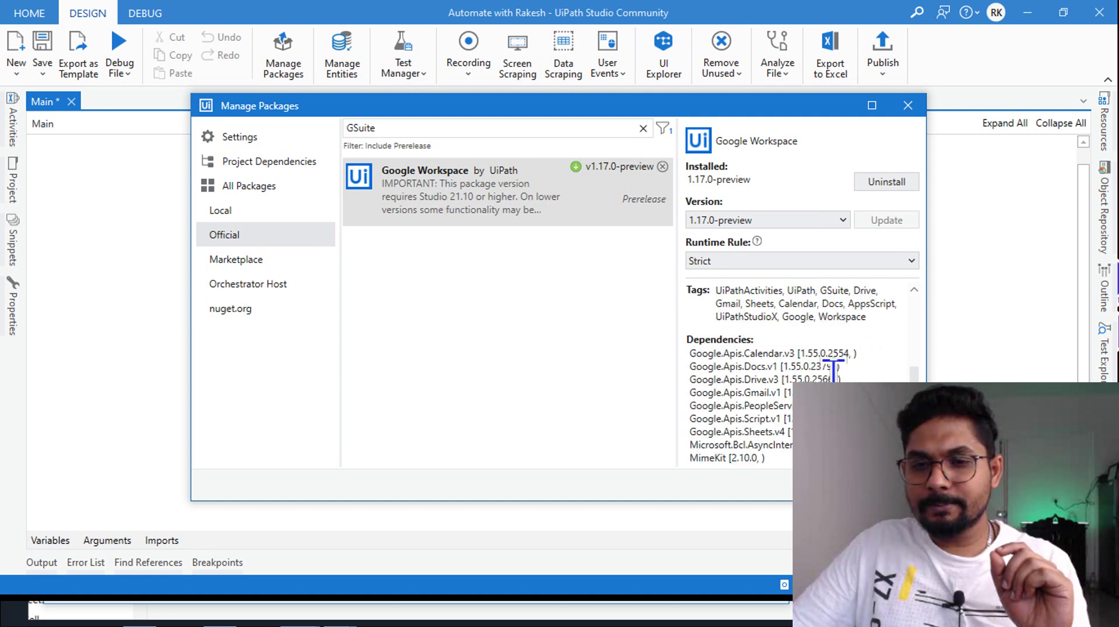
pyautogui.moveTo(721, 353); pyautogui.dragTo(801, 368)
pyautogui.moveTo(729, 380); pyautogui.dragTo(791, 407)
pyautogui.moveTo(723, 419); pyautogui.dragTo(786, 430)
pyautogui.click(732, 431)
pyautogui.scroll(-1, 796, 373)
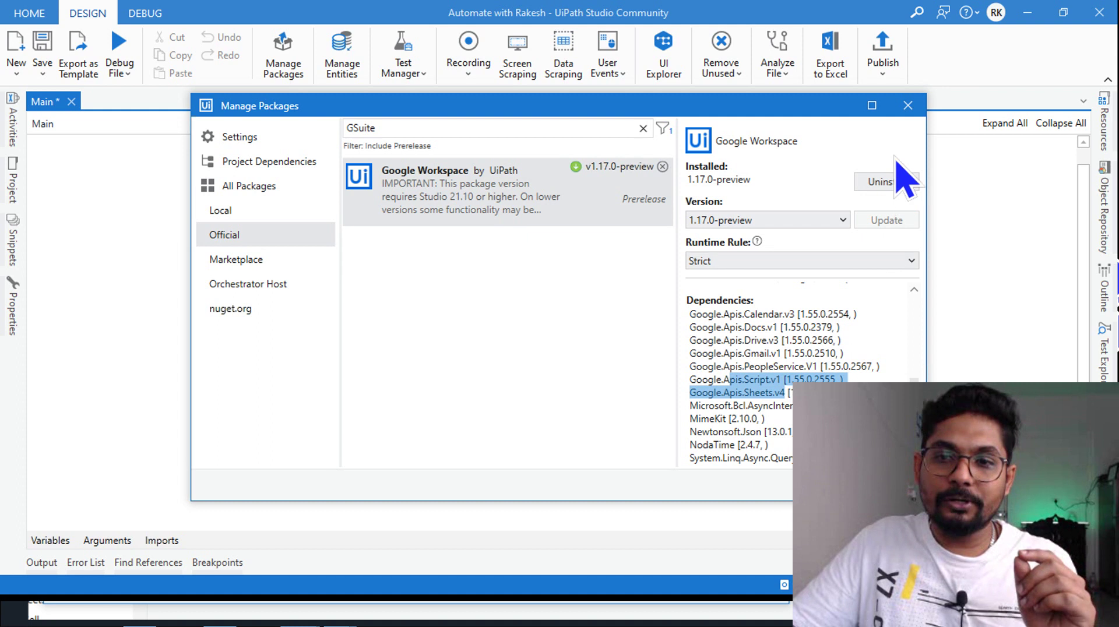
pyautogui.scroll(5, 731, 408)
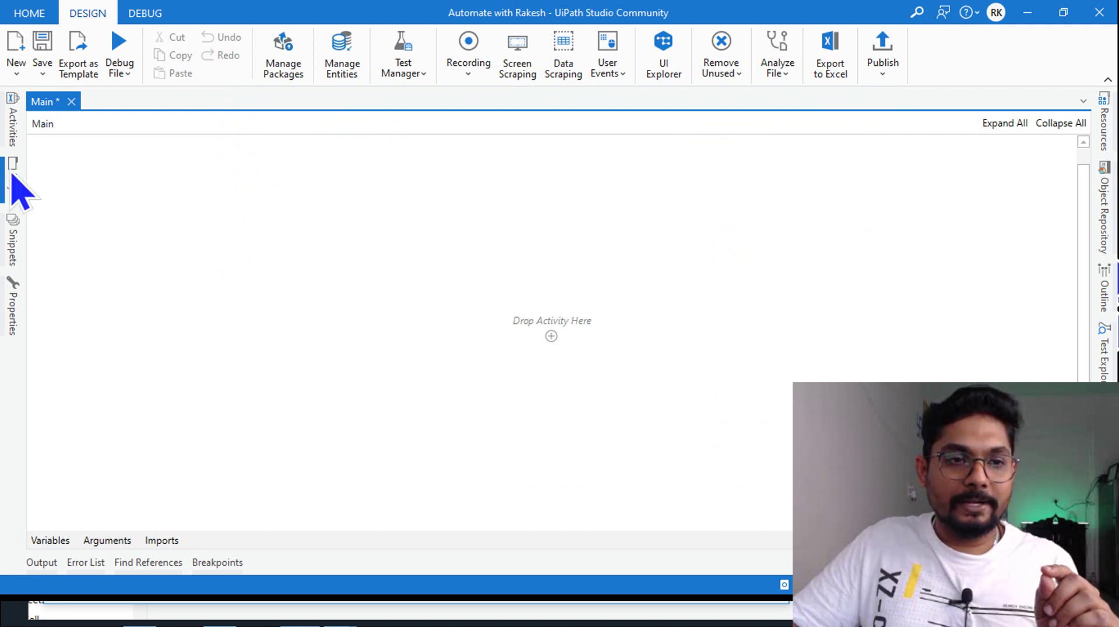
# Clear the data table search in the activities list and collapse the Recent and Available groups
pyautogui.moveTo(15, 196)
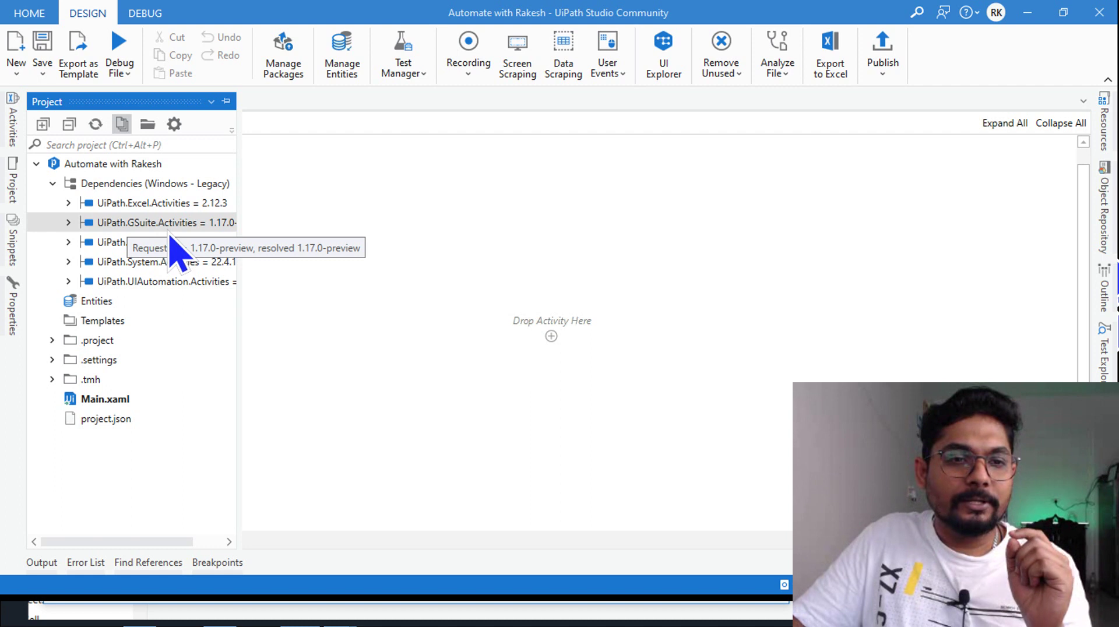
pyautogui.click(12, 119)
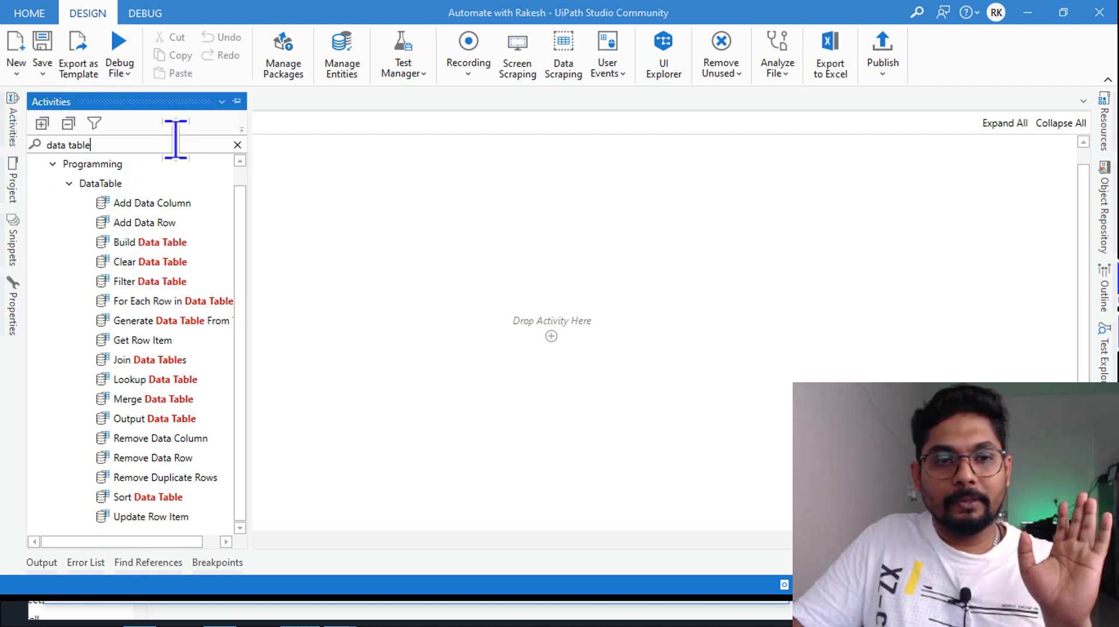
pyautogui.click(237, 145)
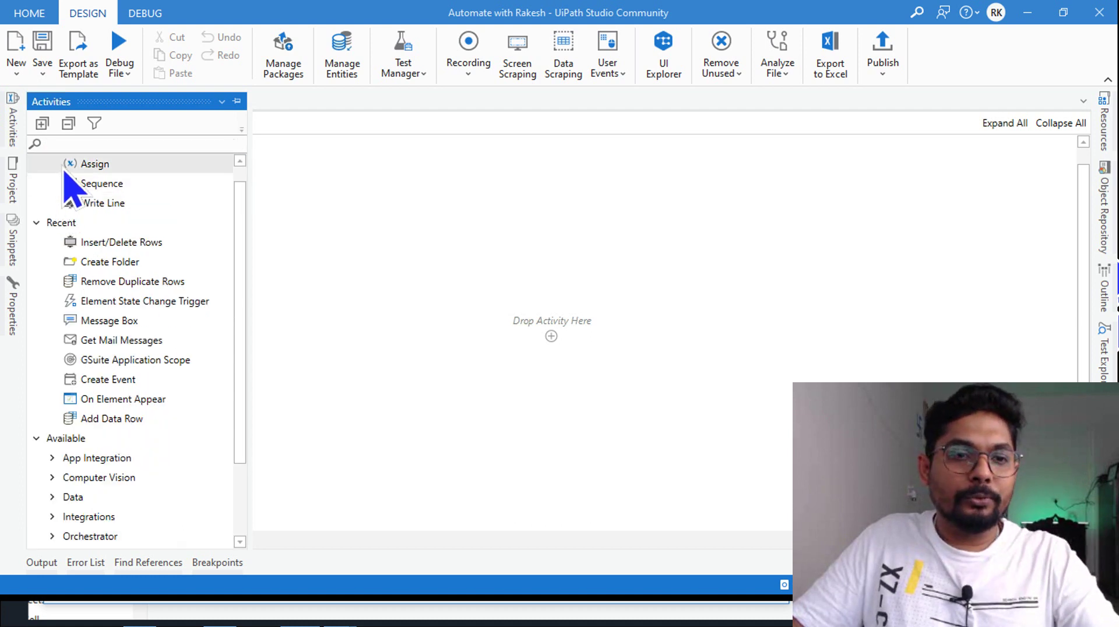
pyautogui.click(37, 225)
pyautogui.click(36, 262)
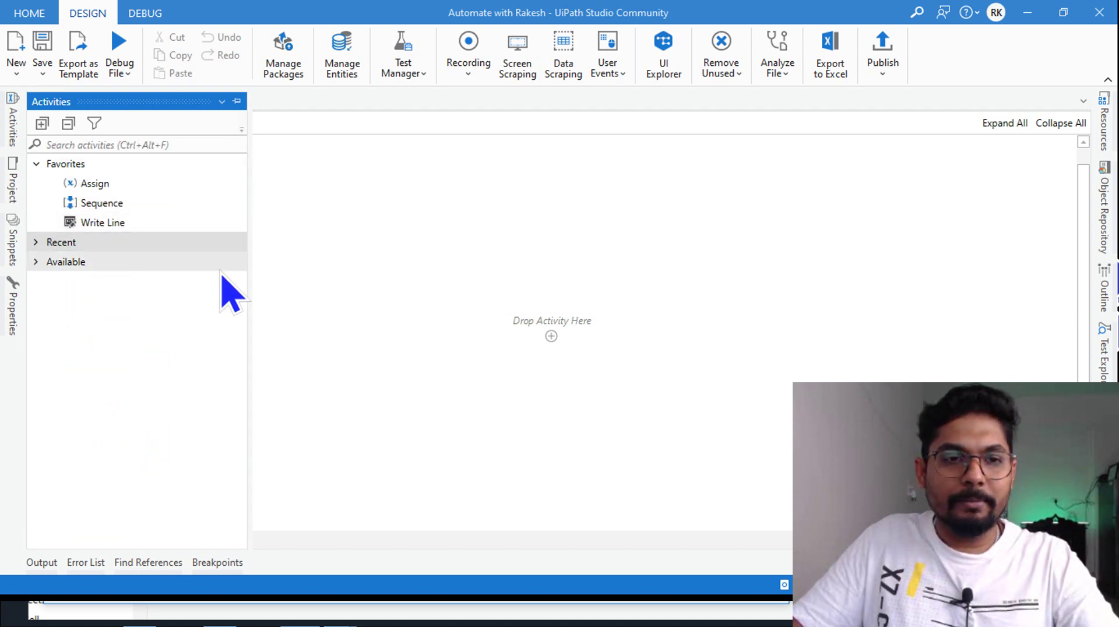
# Turn the Show Categories option of the activities list off and back on
pyautogui.click(98, 131)
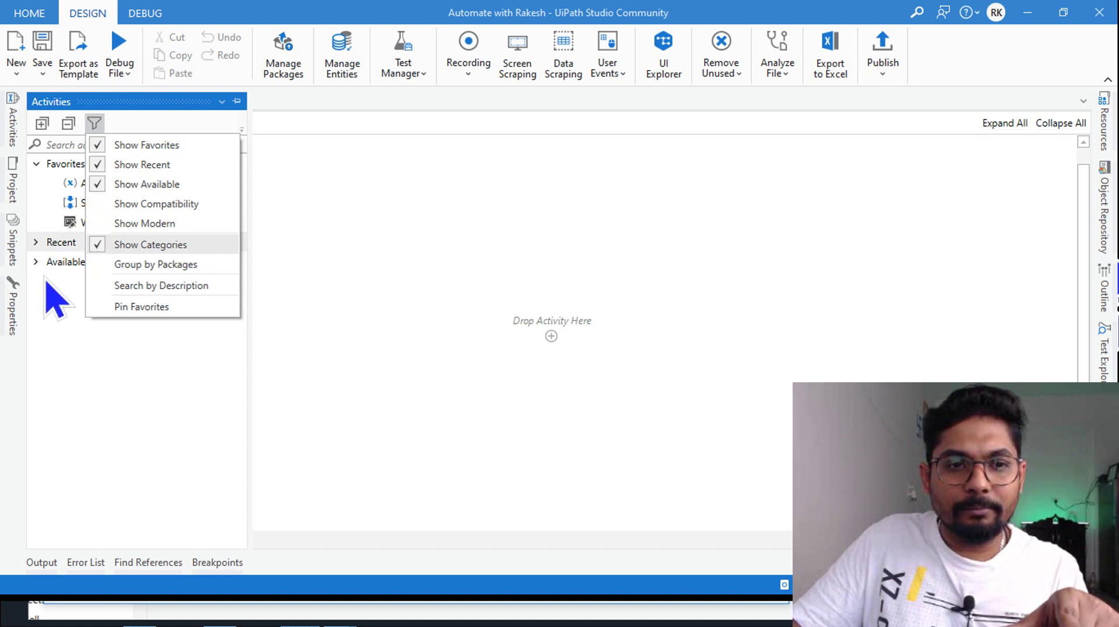
pyautogui.click(98, 247)
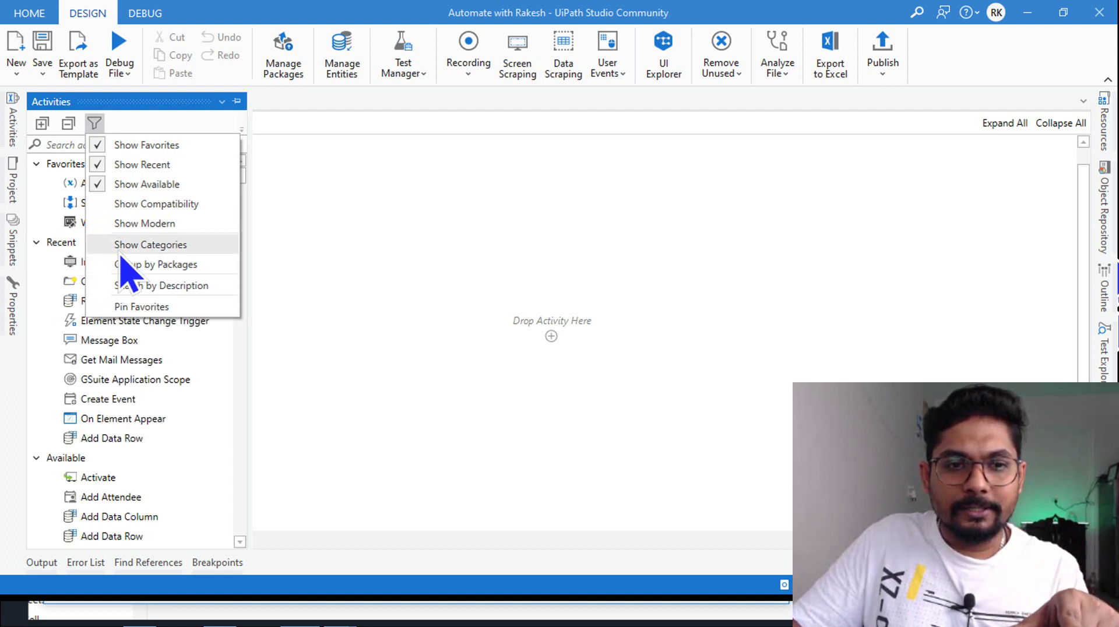
pyautogui.click(107, 249)
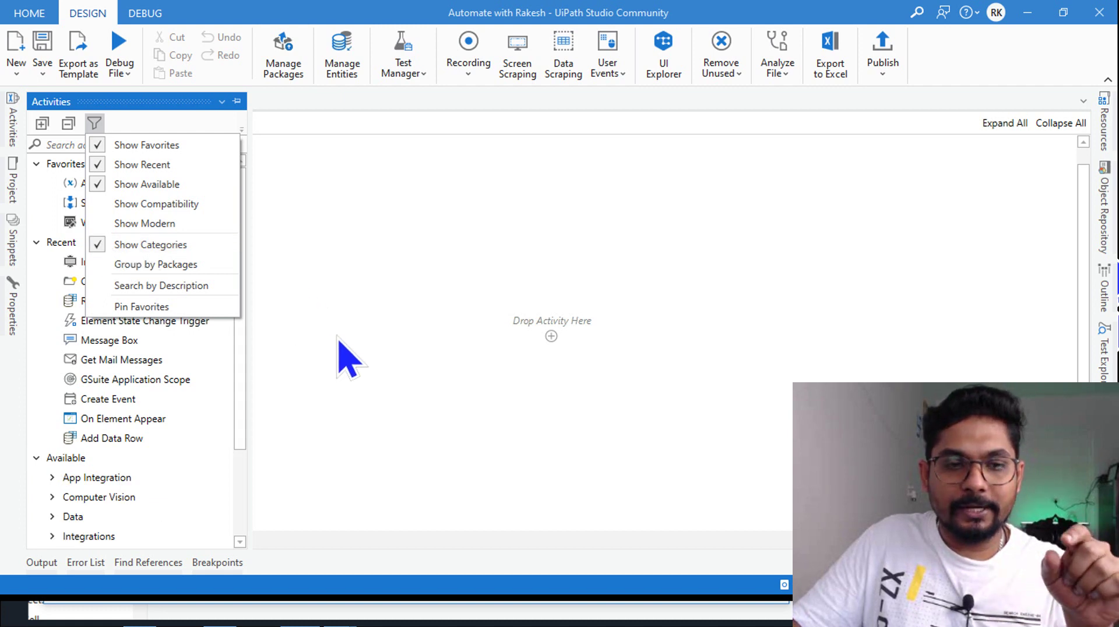
pyautogui.click(343, 359)
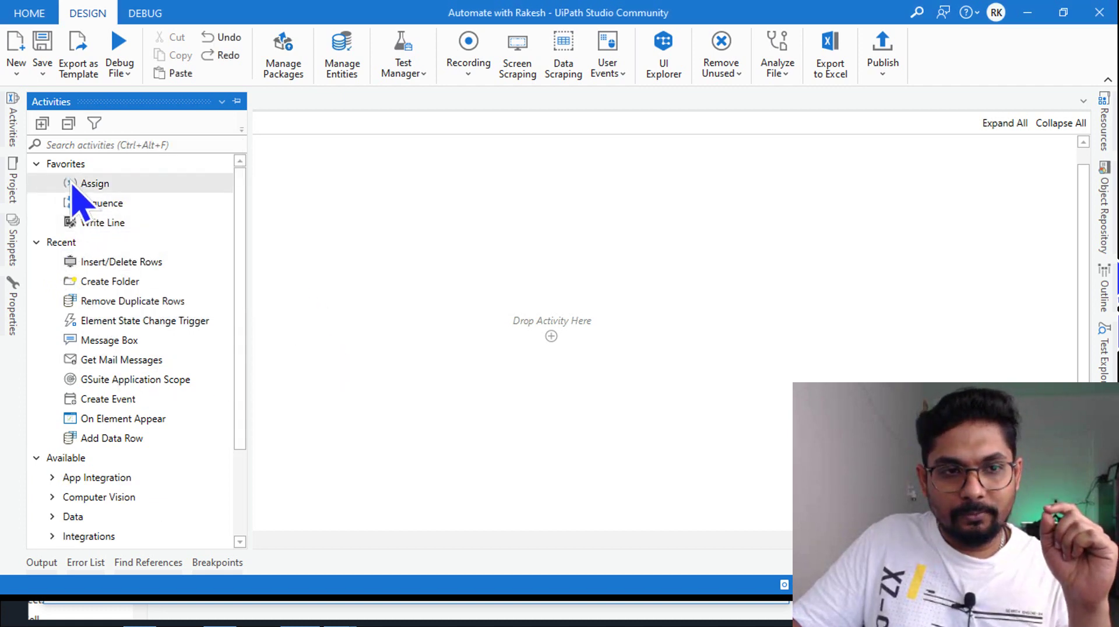
# Collapse the Favorites and Recent groups and expand Integrations, Google and Workspace among the available activities
pyautogui.click(37, 164)
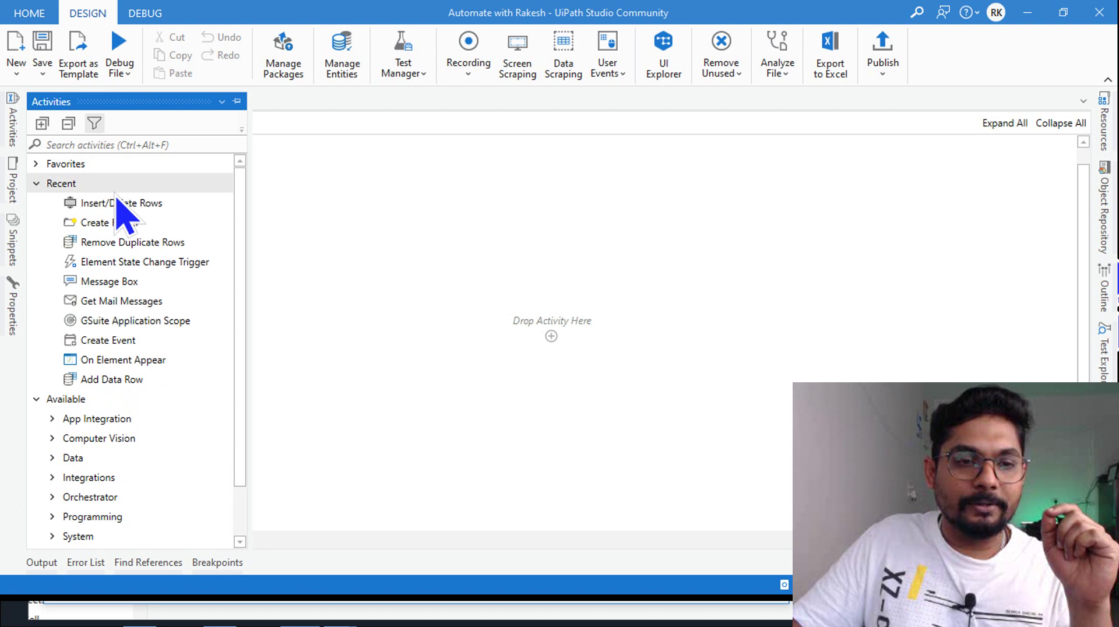
pyautogui.click(36, 184)
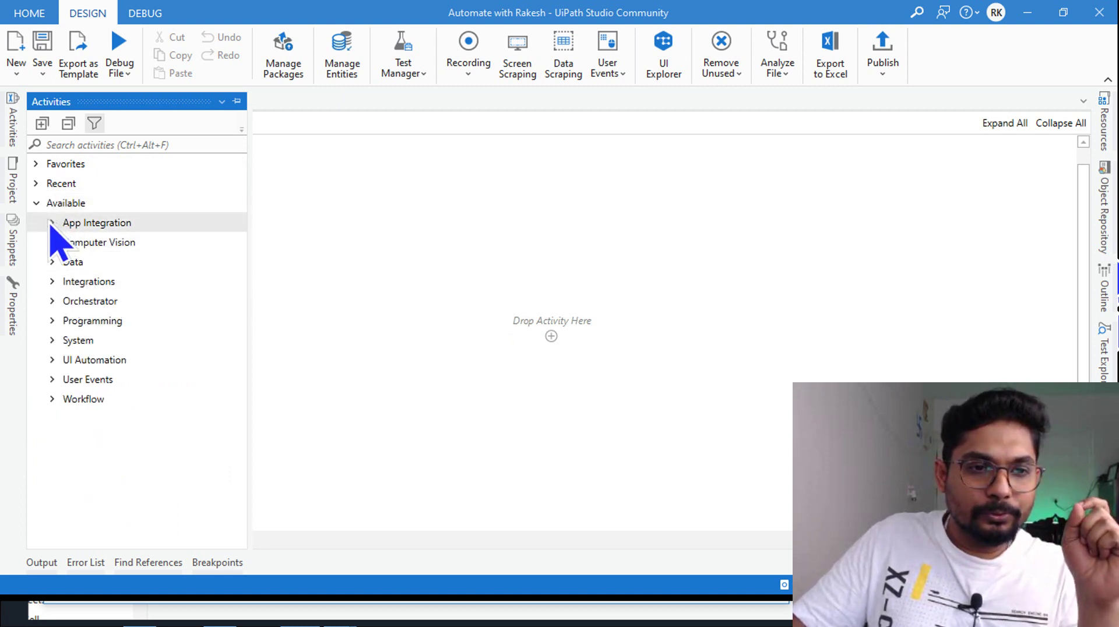
pyautogui.click(55, 282)
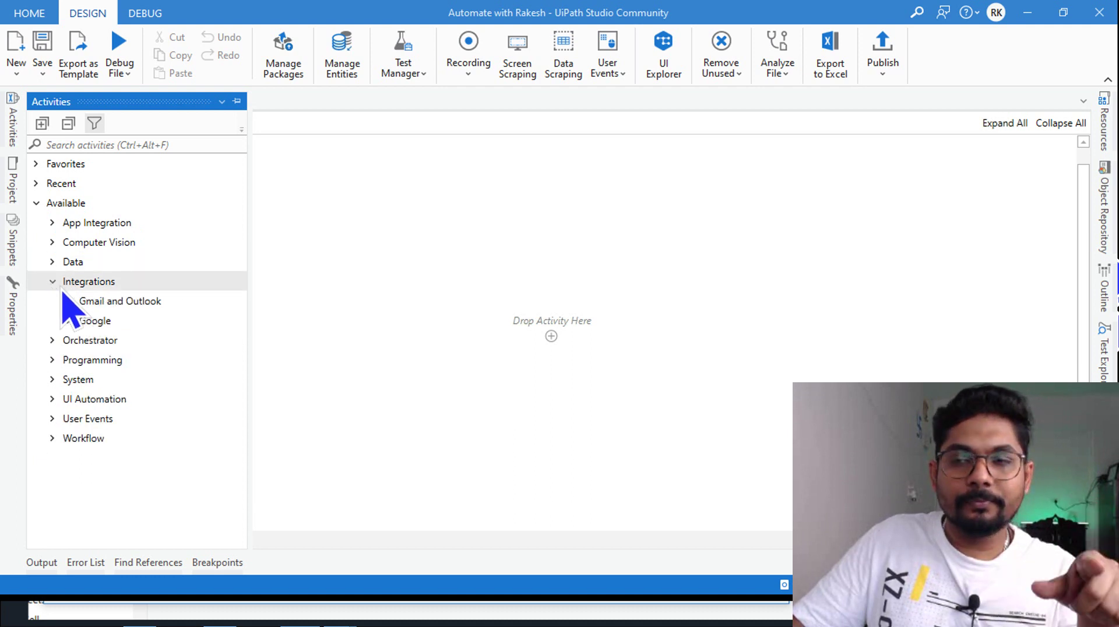
pyautogui.click(70, 322)
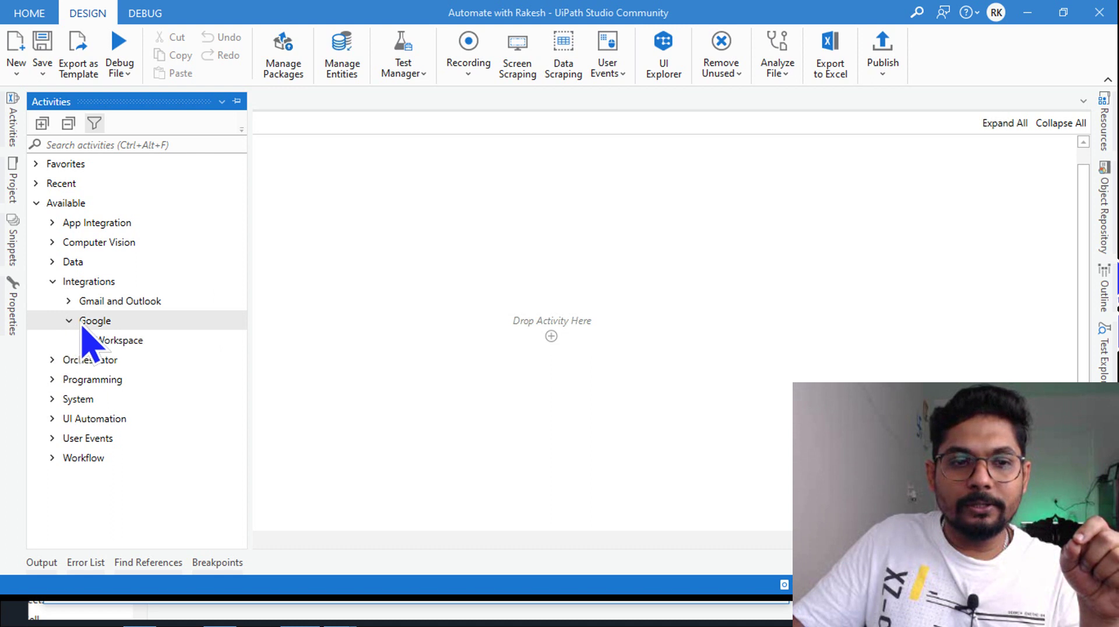
pyautogui.click(86, 341)
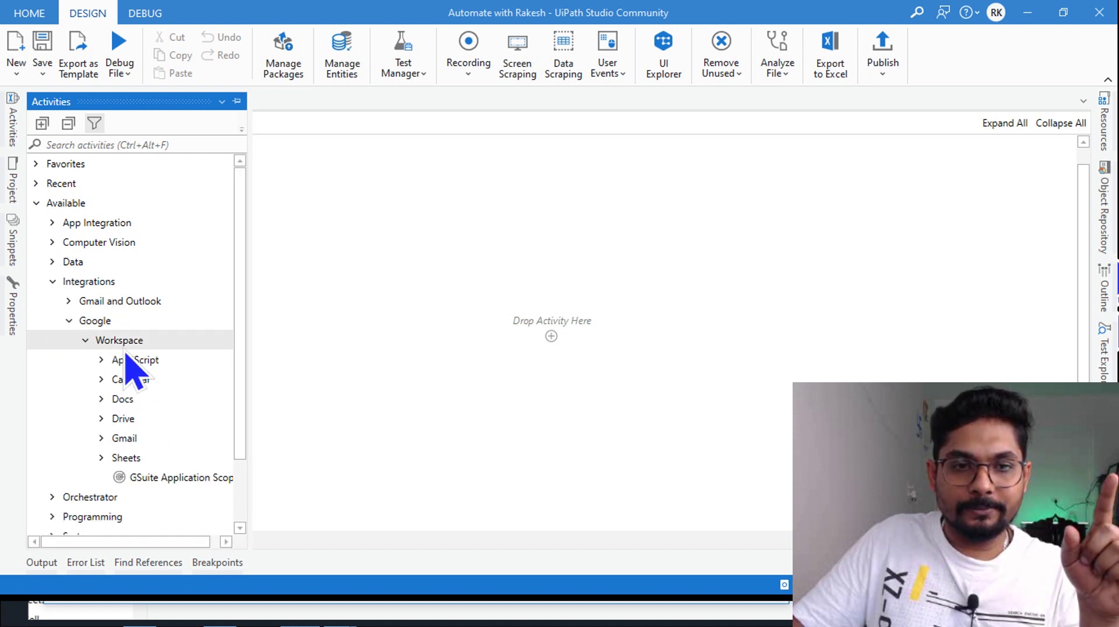
pyautogui.scroll(-2, 137, 362)
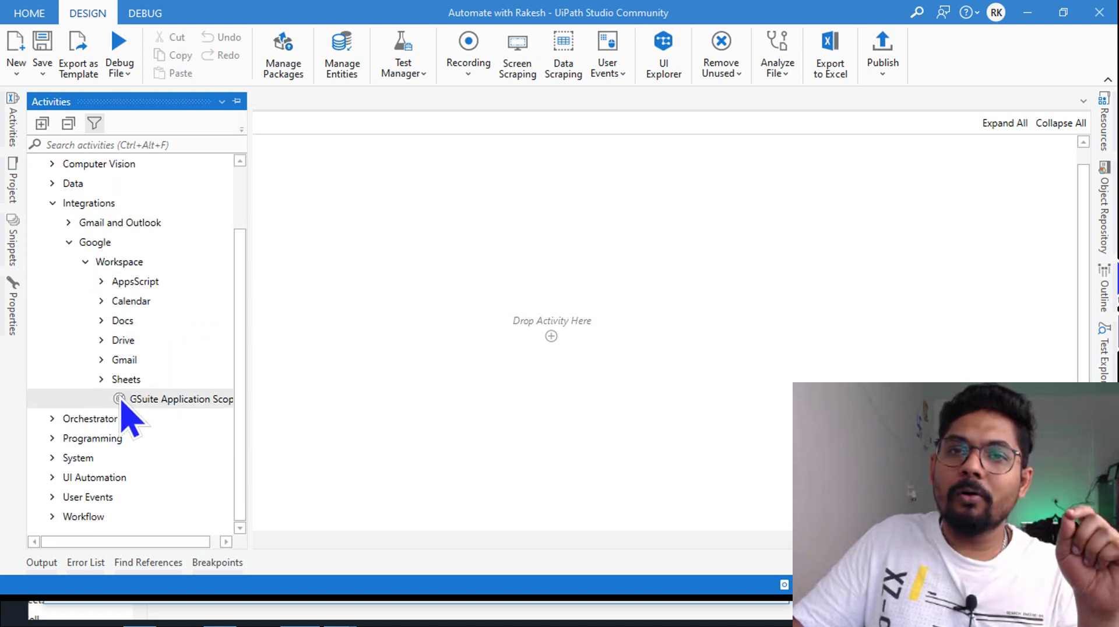
# Expand the Gmail, Calendar, Docs and Drive groups under Google Workspace and examine the activities they offer
pyautogui.click(103, 360)
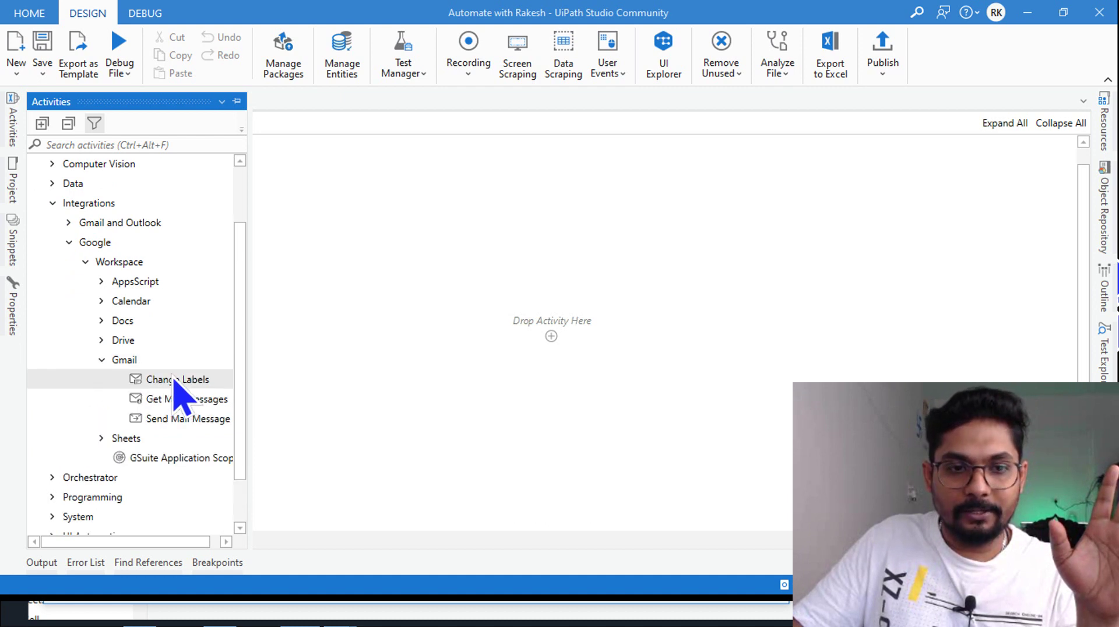
pyautogui.scroll(-1, 180, 369)
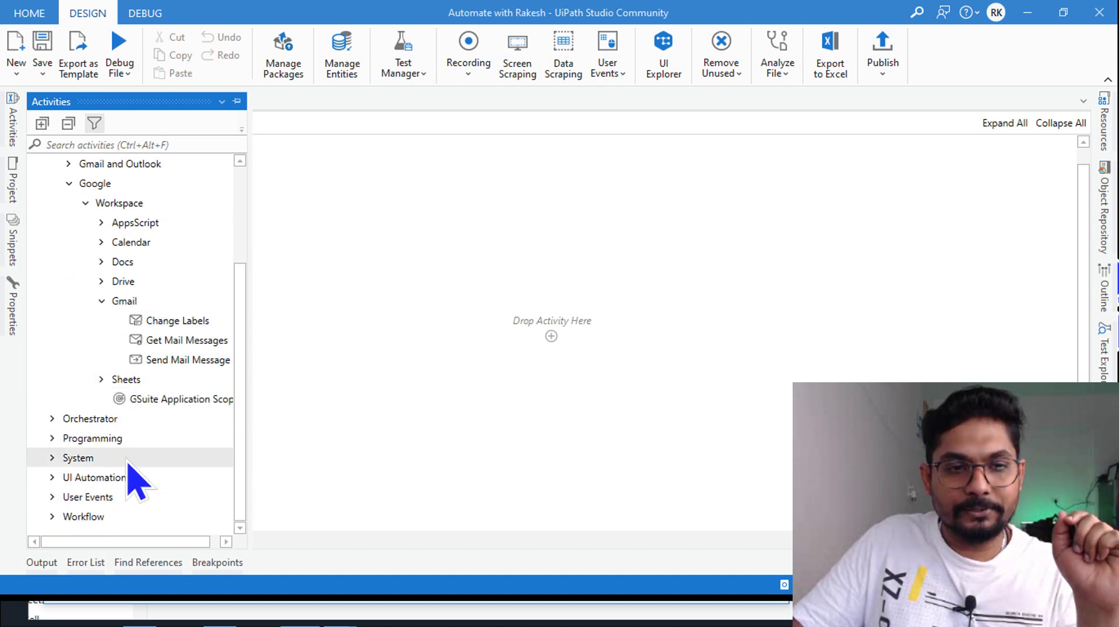
pyautogui.click(101, 242)
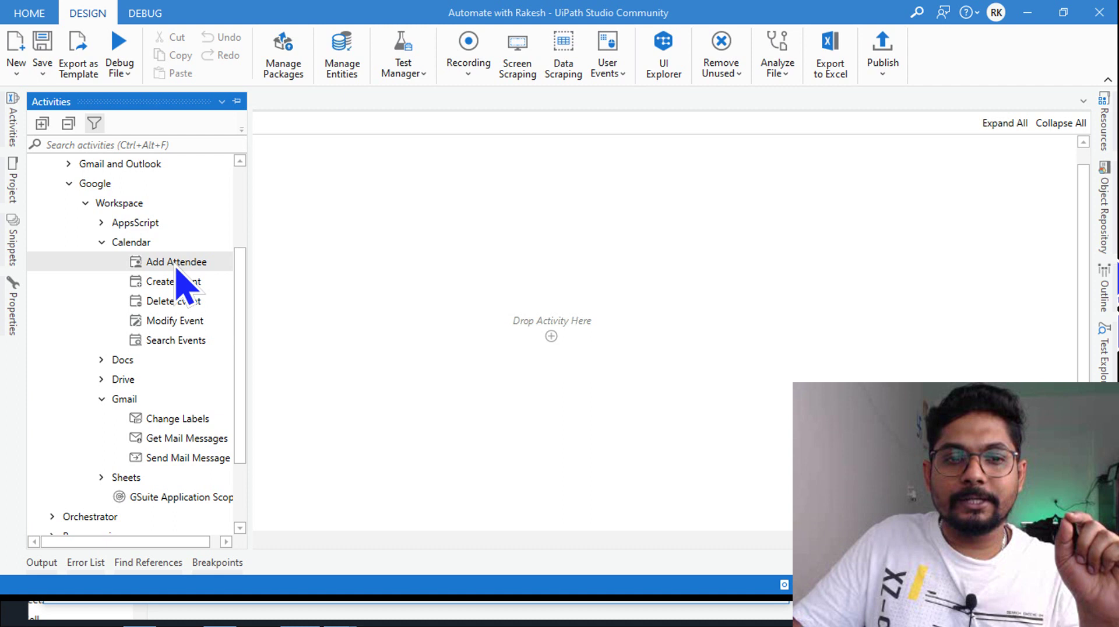
pyautogui.click(112, 360)
pyautogui.scroll(-1, 194, 389)
pyautogui.scroll(-2, 194, 389)
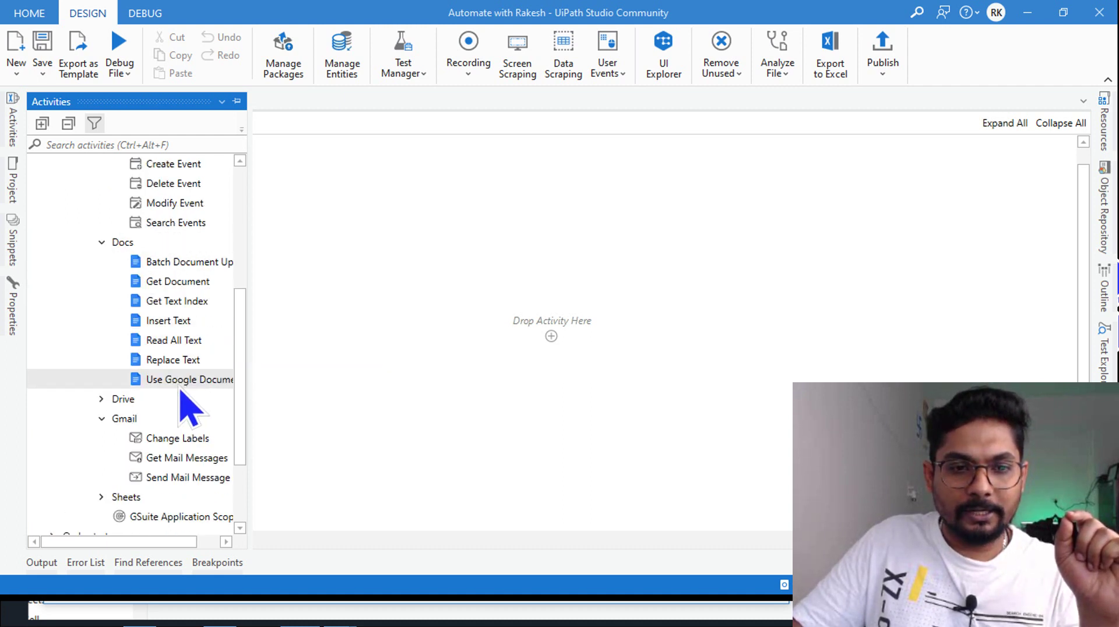
pyautogui.click(101, 338)
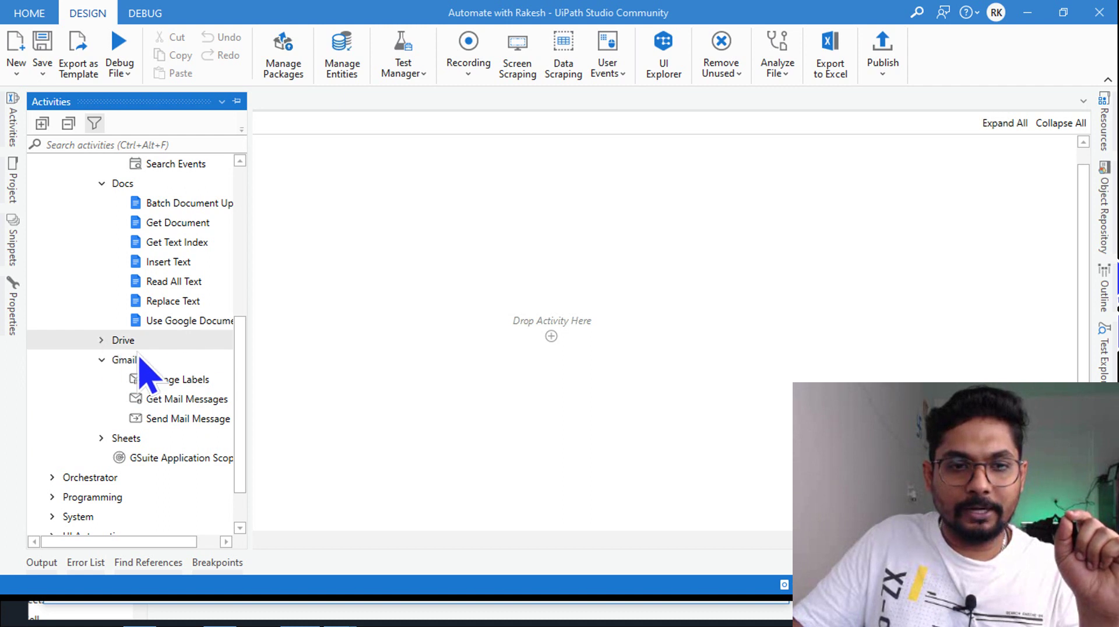
pyautogui.scroll(3, 194, 382)
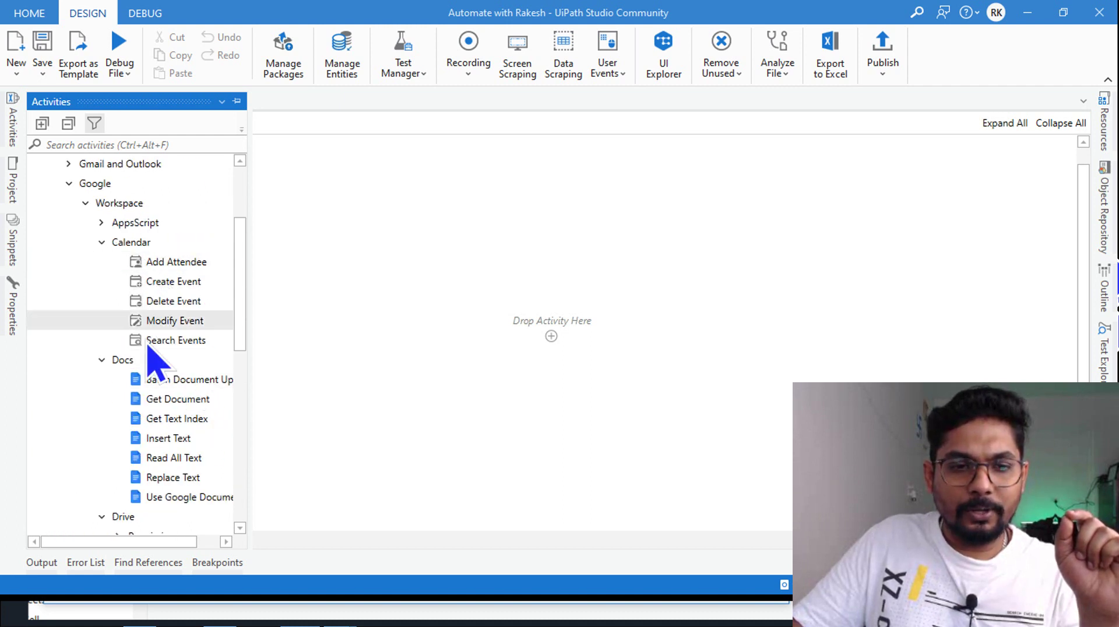
# Expand the Sheets group under Google Workspace, examine its activities, and return to the workflow canvas
pyautogui.scroll(-8, 150, 358)
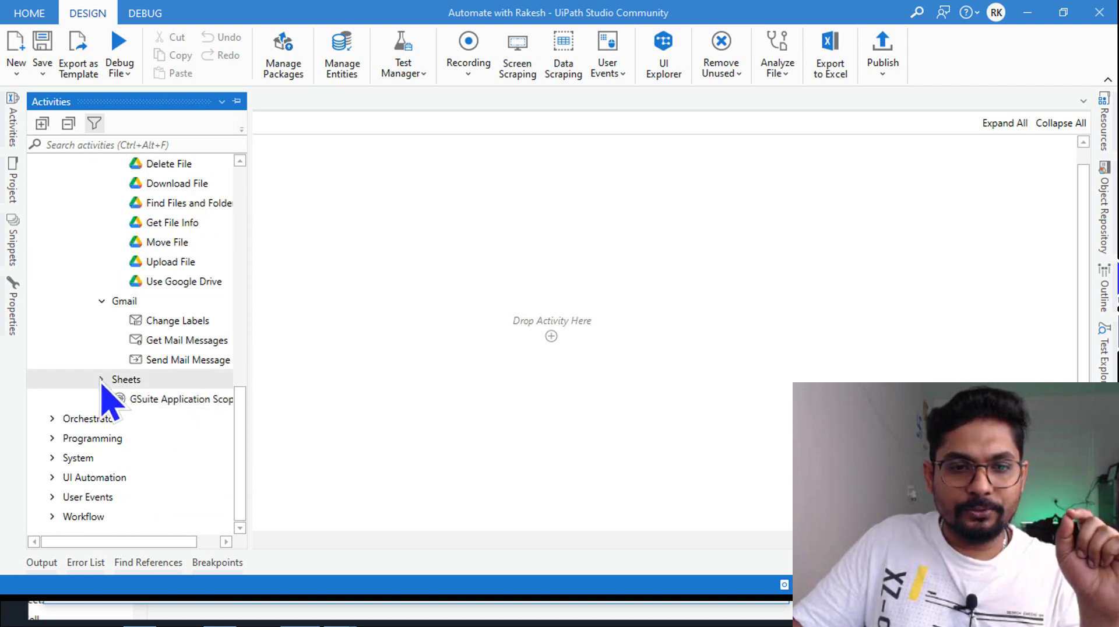
pyautogui.click(106, 384)
pyautogui.scroll(-2, 184, 431)
pyautogui.scroll(-4, 157, 413)
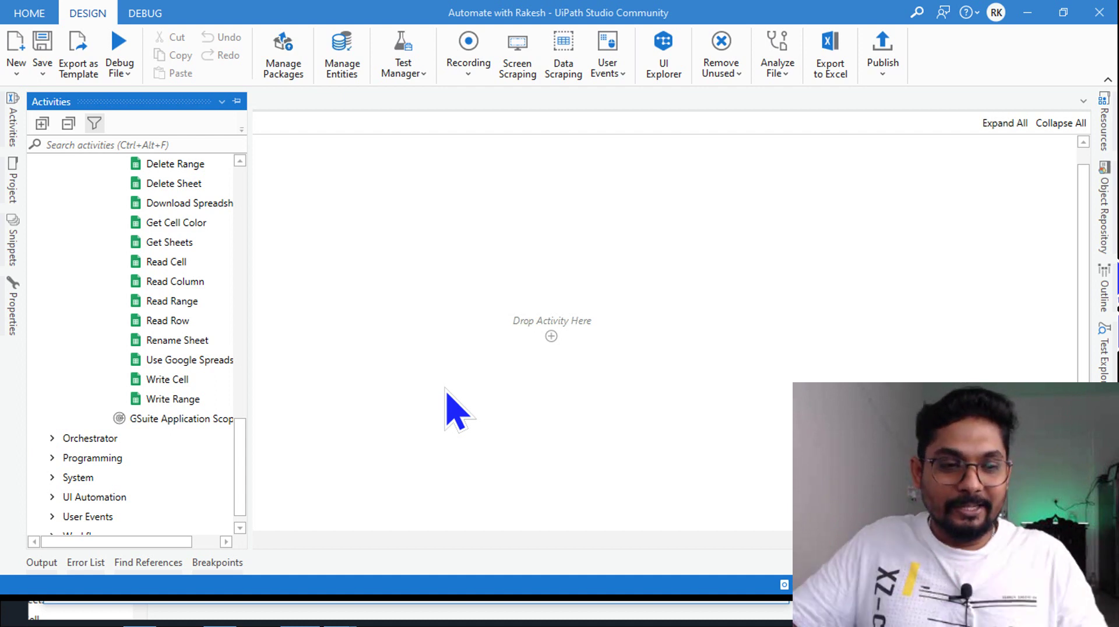
pyautogui.click(489, 365)
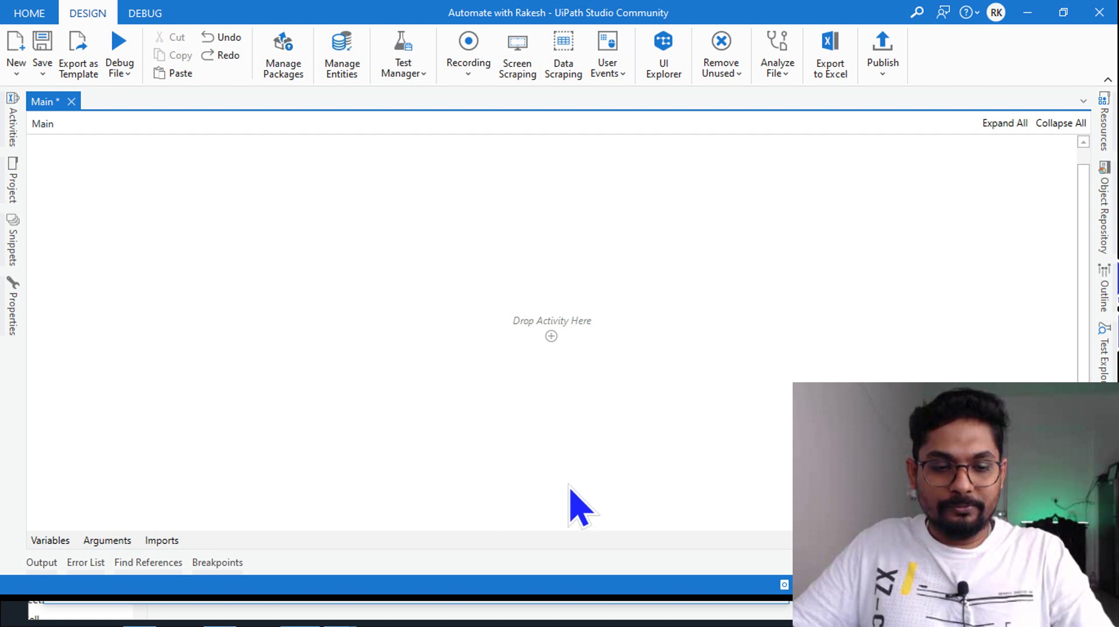
# Switch to the presentation and advance from the package installation slide to Step 2 on the Google Cloud console
pyautogui.hotkey('alt', 'Tab')
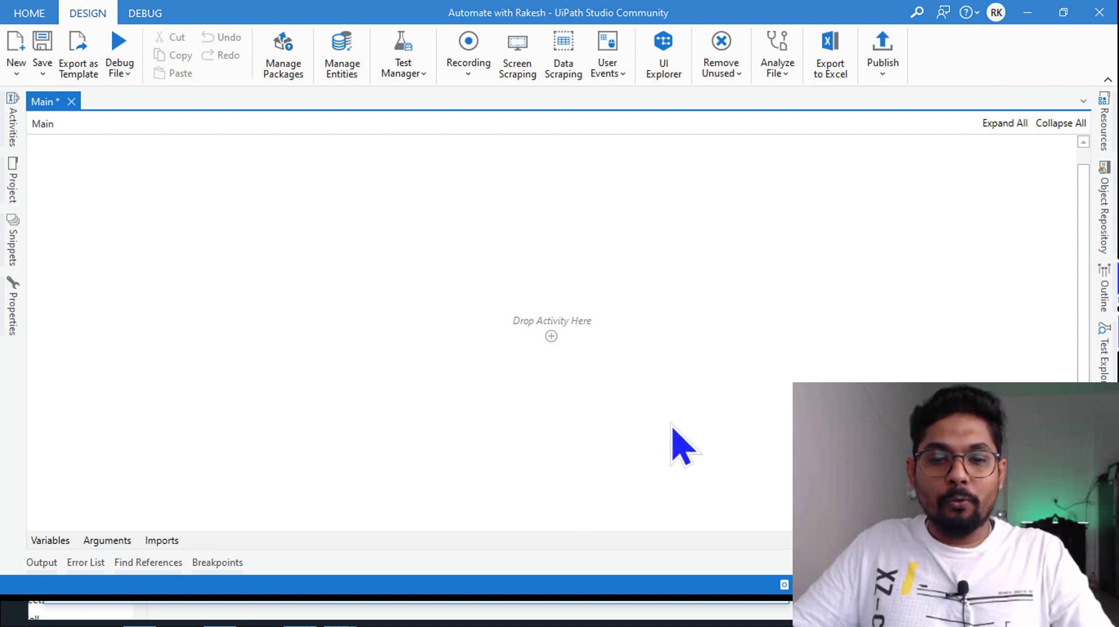
pyautogui.hotkey('alt', 'Tab')
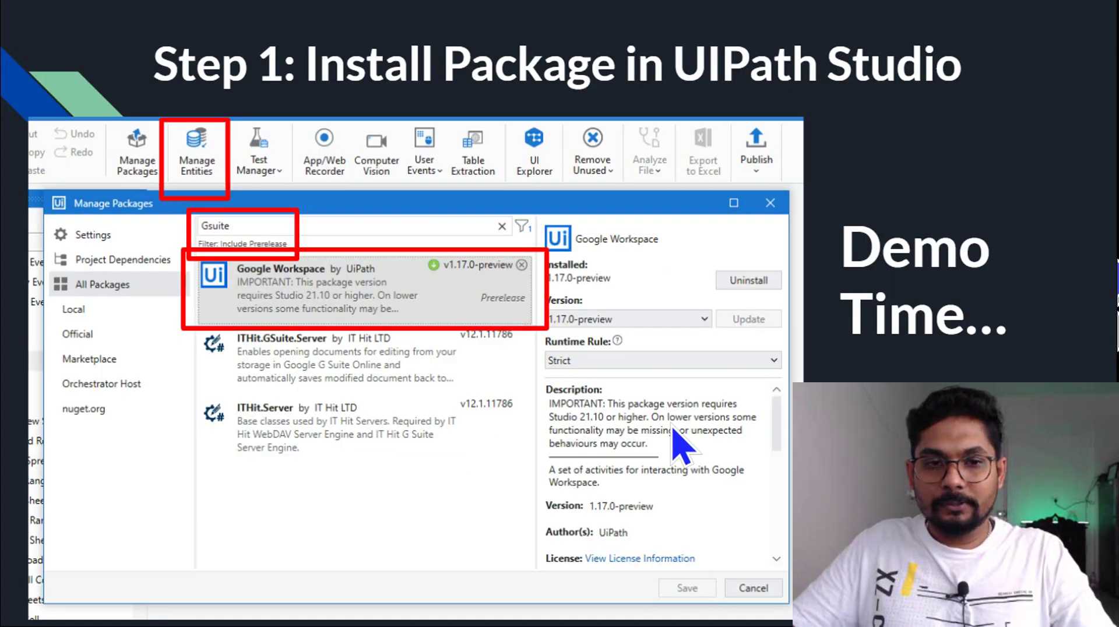
pyautogui.press('Right')
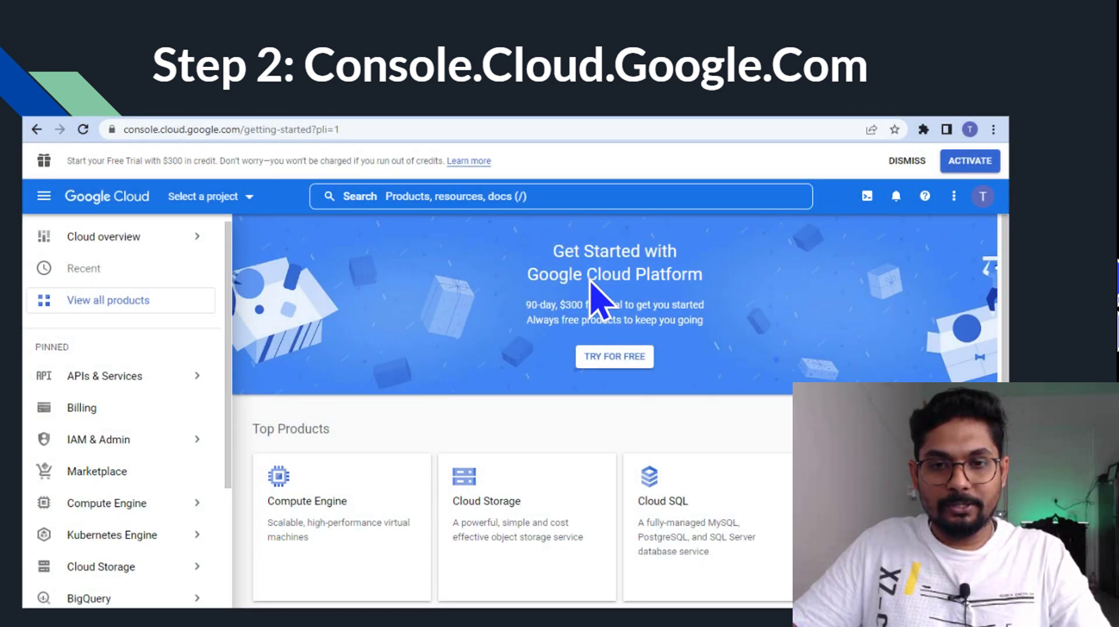
# Switch to the Chrome browser and open console.cloud.google.com
pyautogui.hotkey('alt', 'Tab')
pyautogui.hotkey('alt', 'Tab')
pyautogui.hotkey('alt', 'Tab')
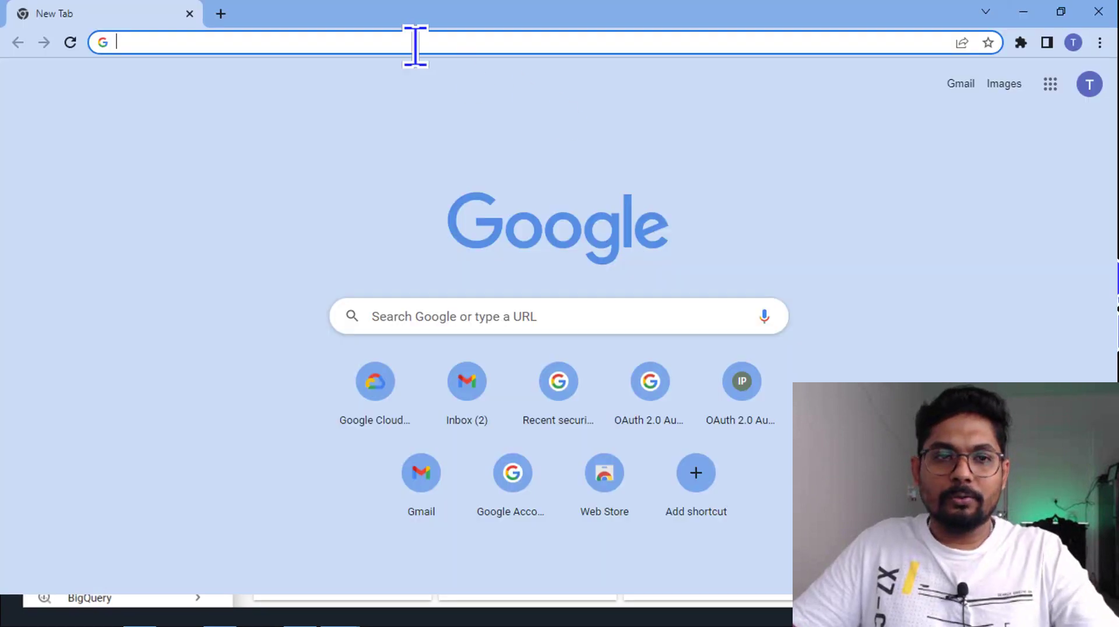
pyautogui.click(299, 38)
pyautogui.write('consol')
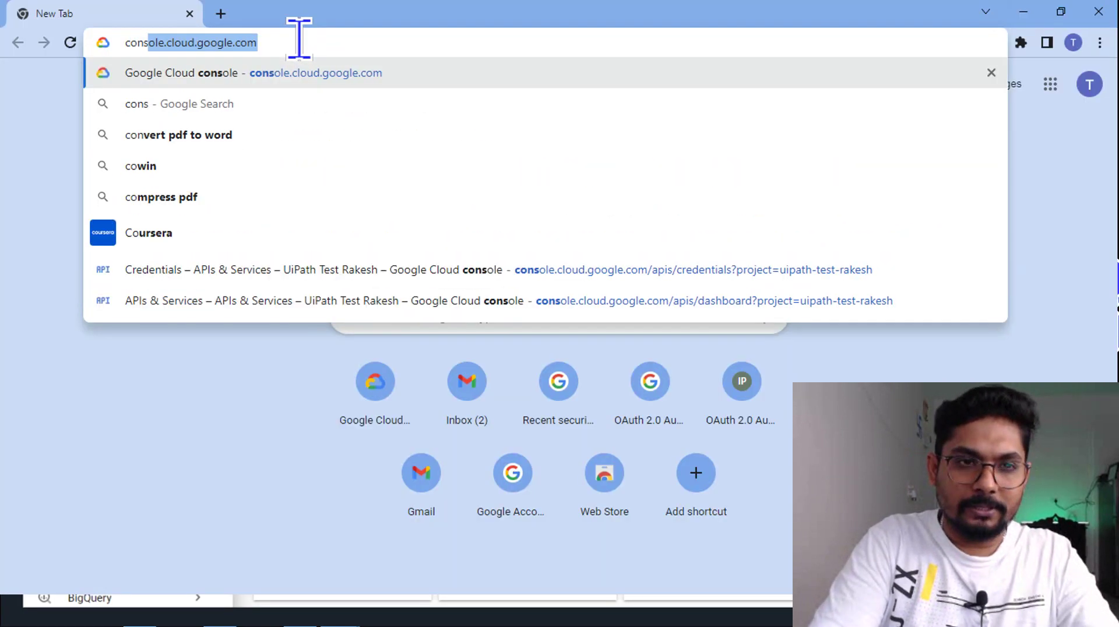
pyautogui.write('e.clo')
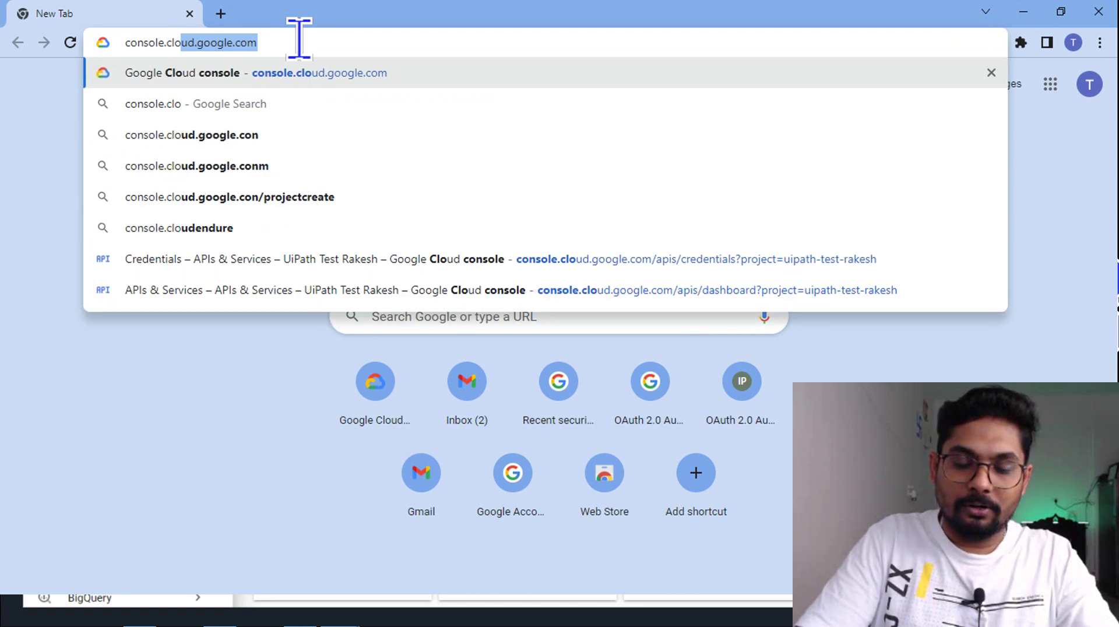
pyautogui.press('Return')
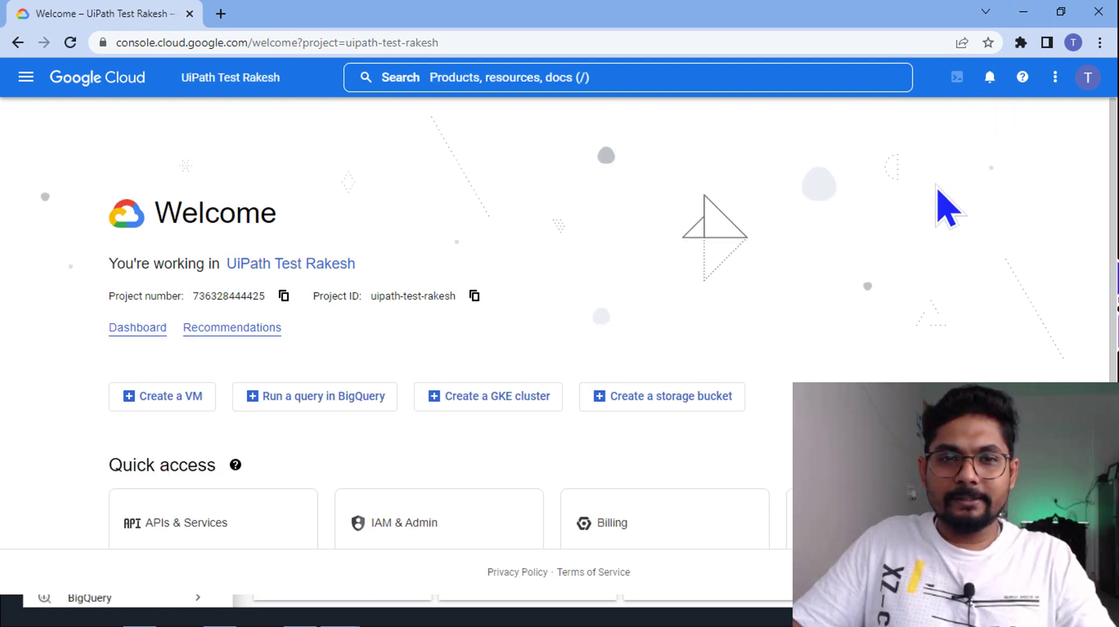
# Check the presentation slide on creating a new project and return to the Google Cloud console in the browser
pyautogui.hotkey('alt', 'Tab')
pyautogui.hotkey('alt', 'Tab')
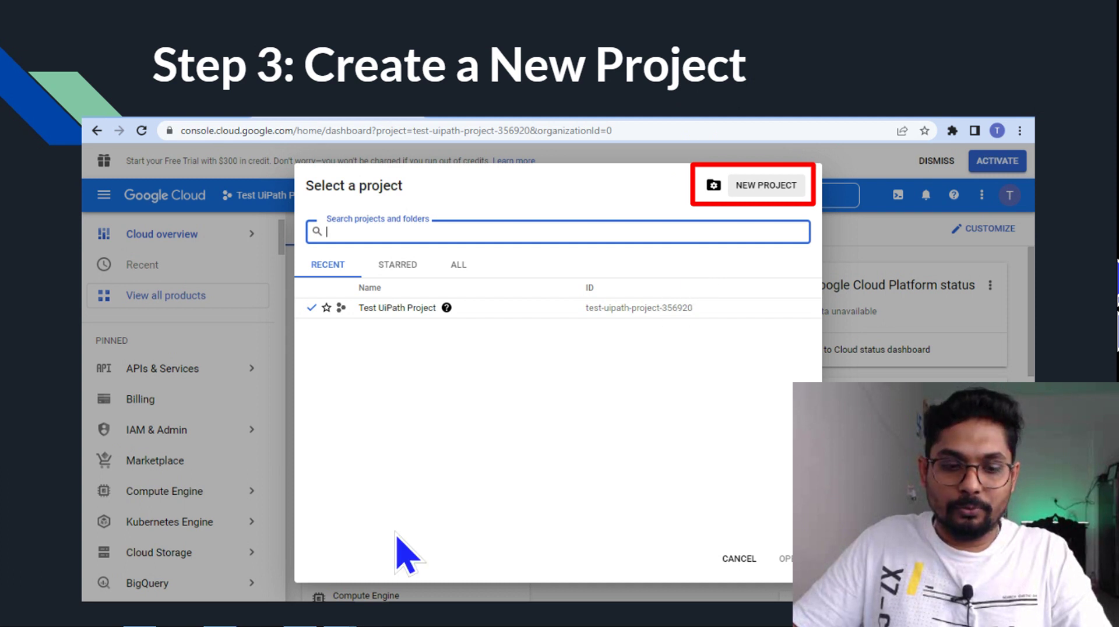
pyautogui.hotkey('alt', 'Tab')
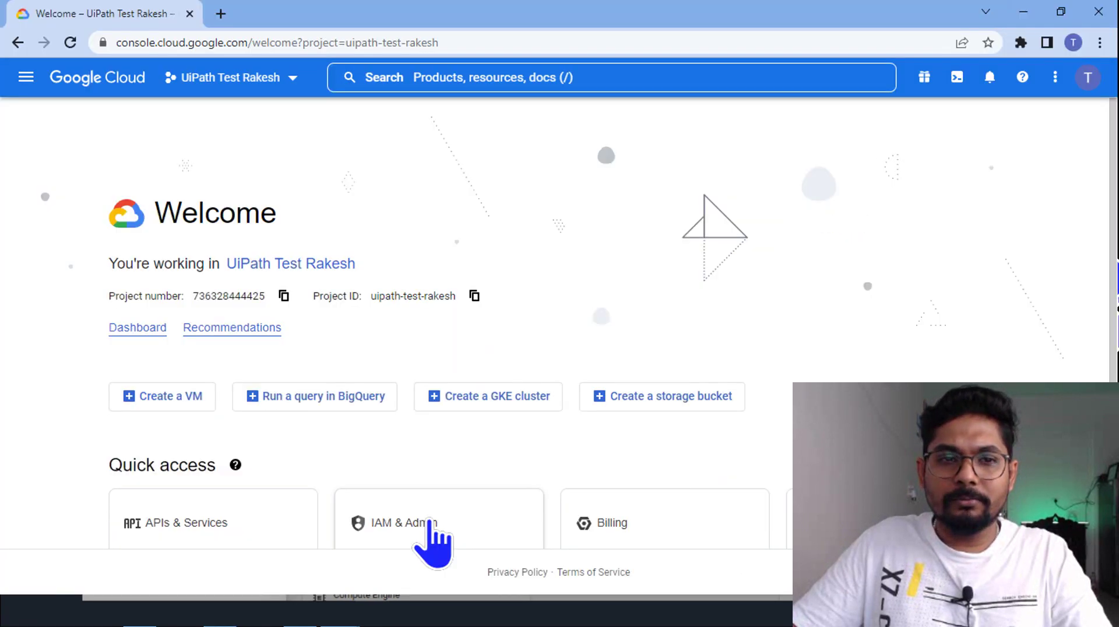
# Create a new Google Cloud project named UiPath Google Automation with No organization as its location
pyautogui.click(291, 87)
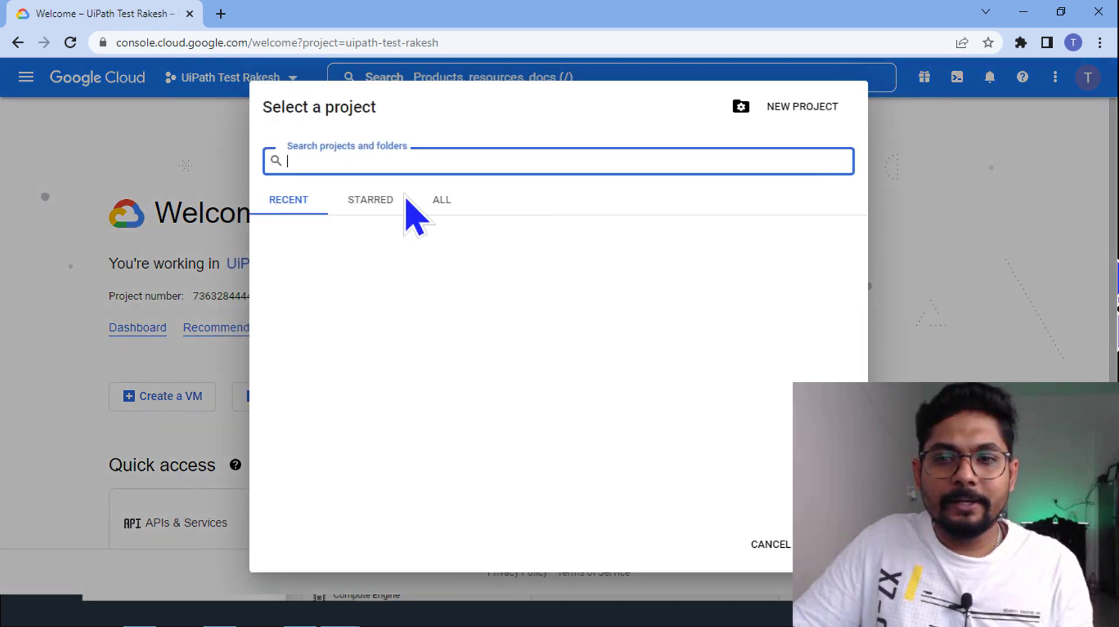
pyautogui.click(815, 114)
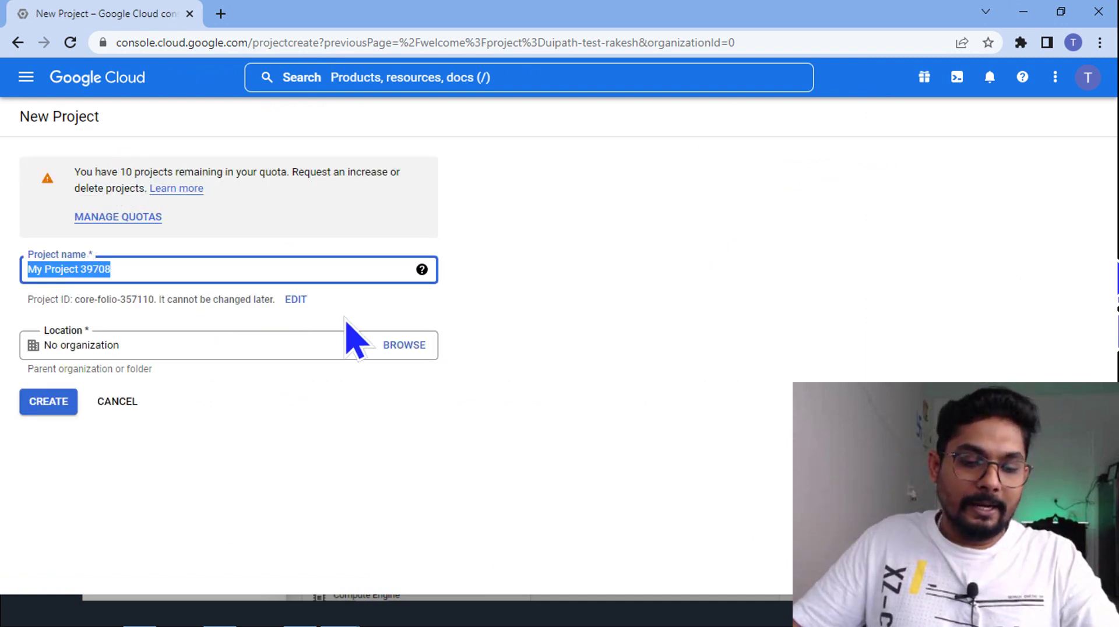
pyautogui.write('UiPath')
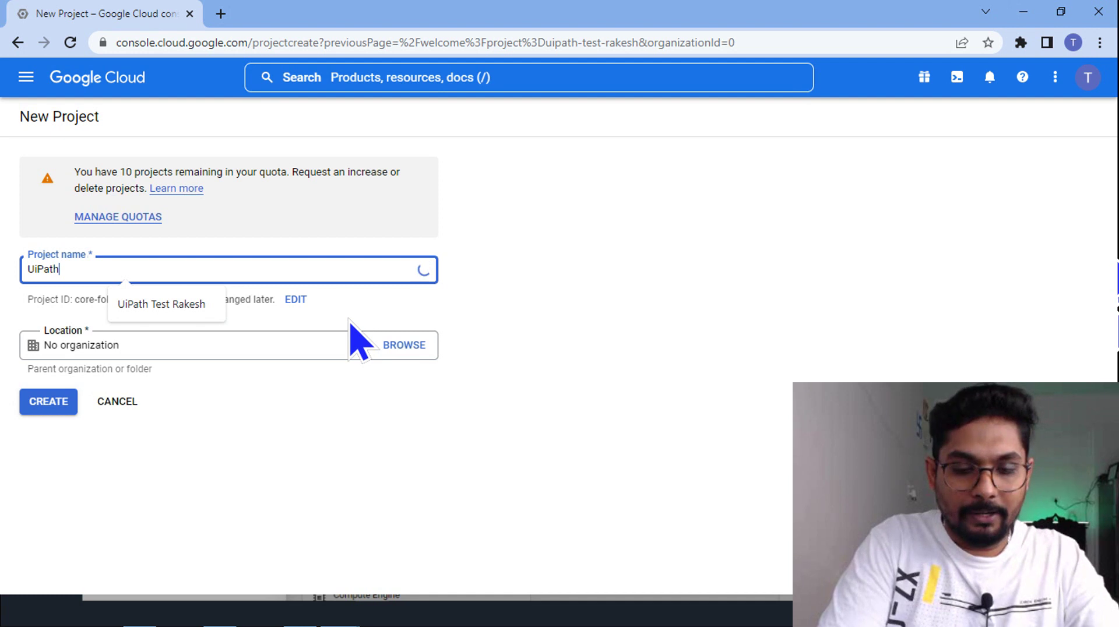
pyautogui.write(' Google Automation')
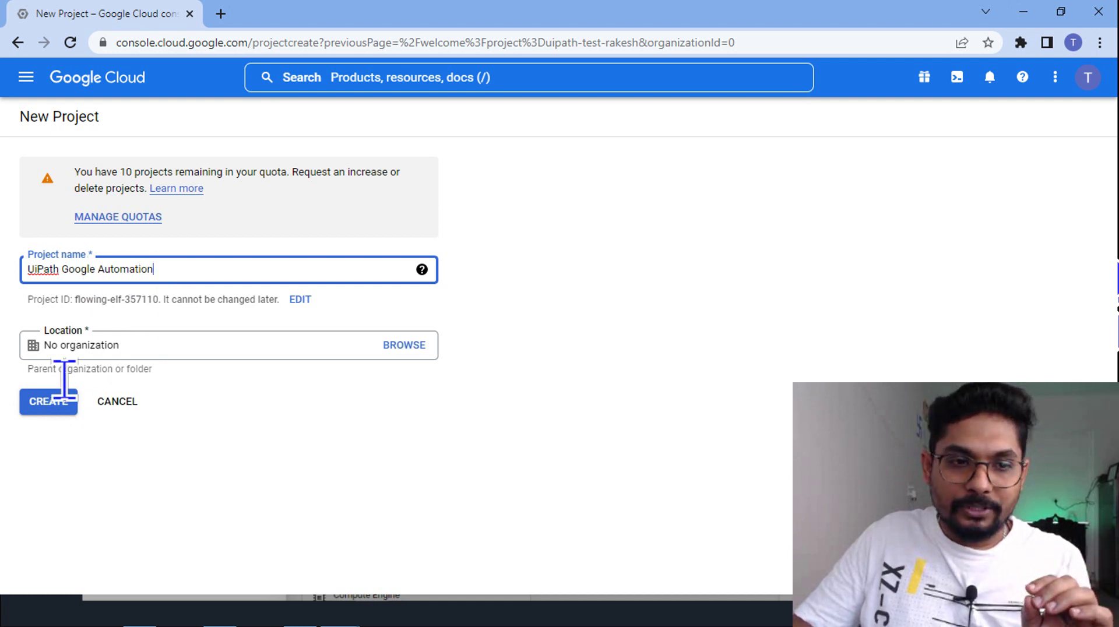
pyautogui.click(54, 402)
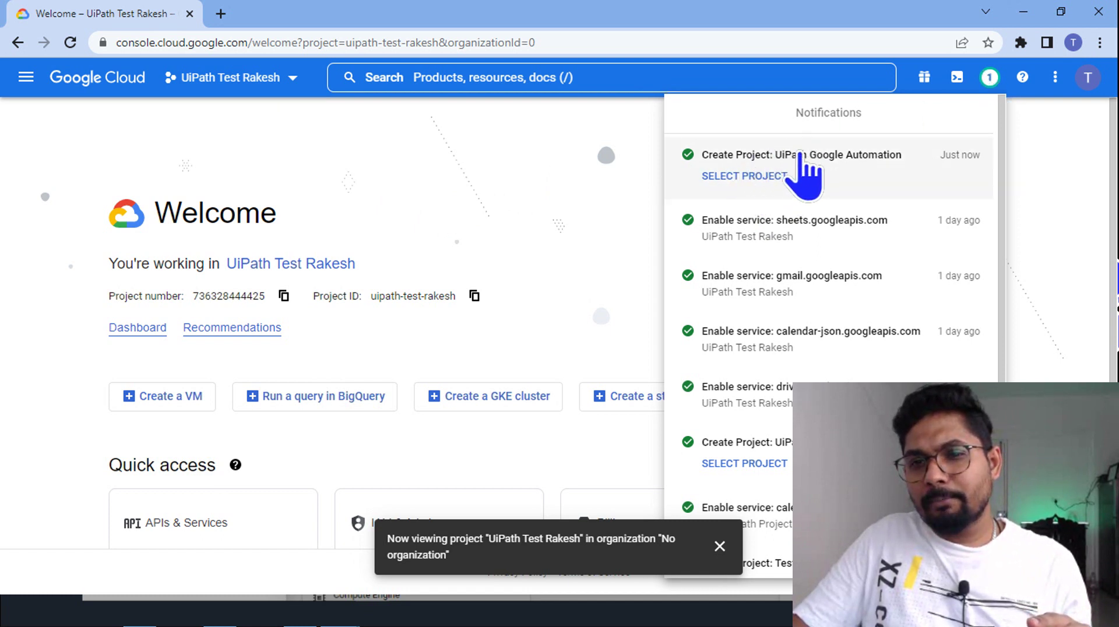
# Make the newly created UiPath Google Automation project the active one and confirm it in the project picker
pyautogui.click(752, 177)
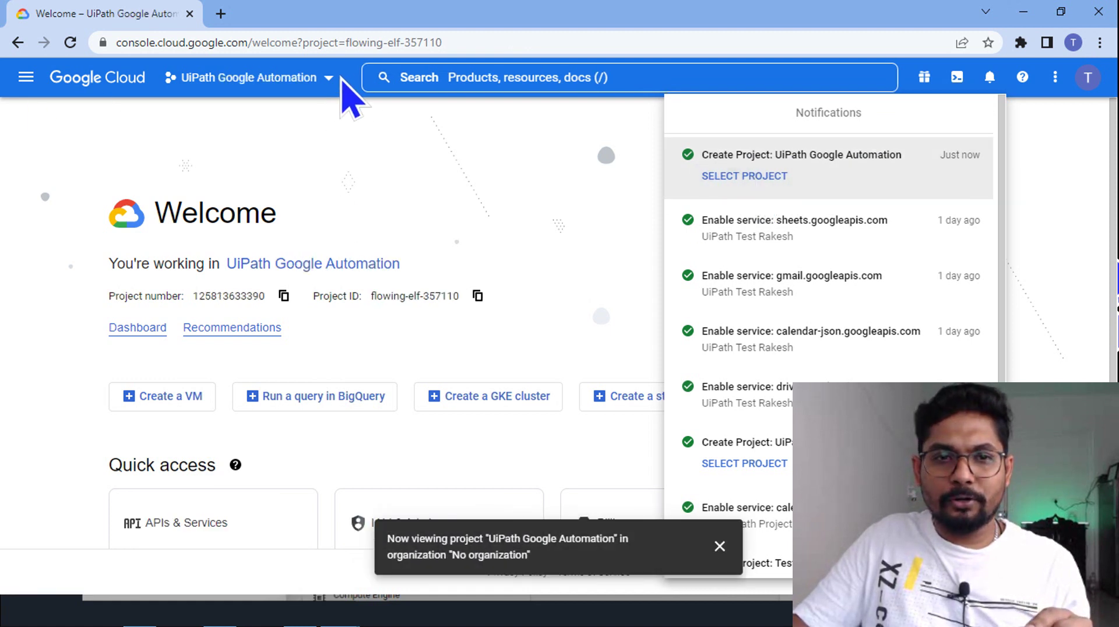
pyautogui.click(328, 78)
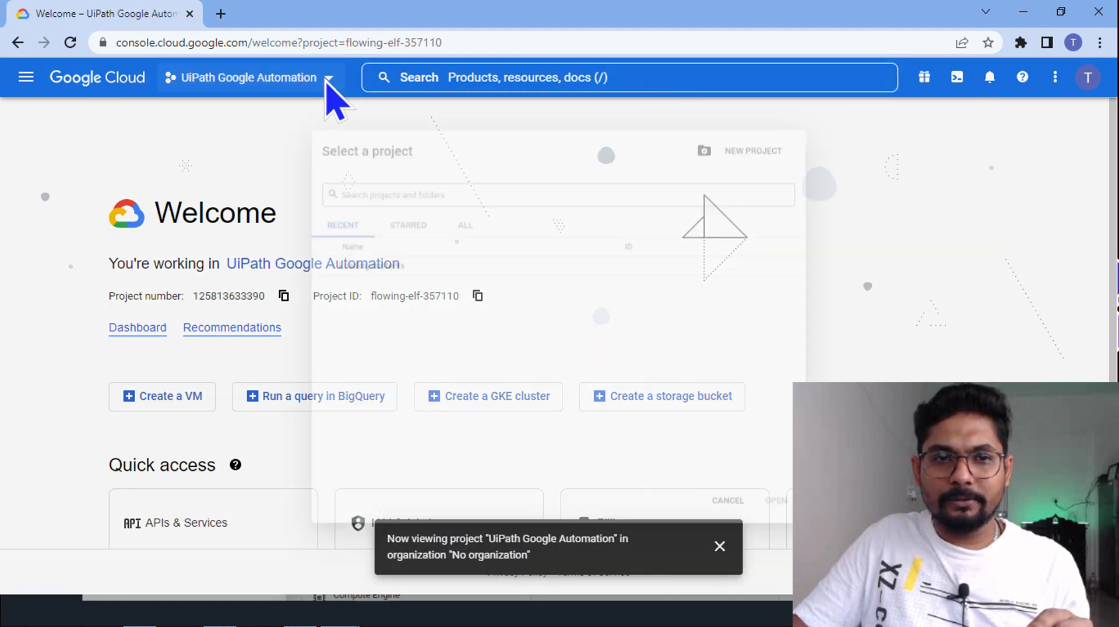
pyautogui.click(420, 252)
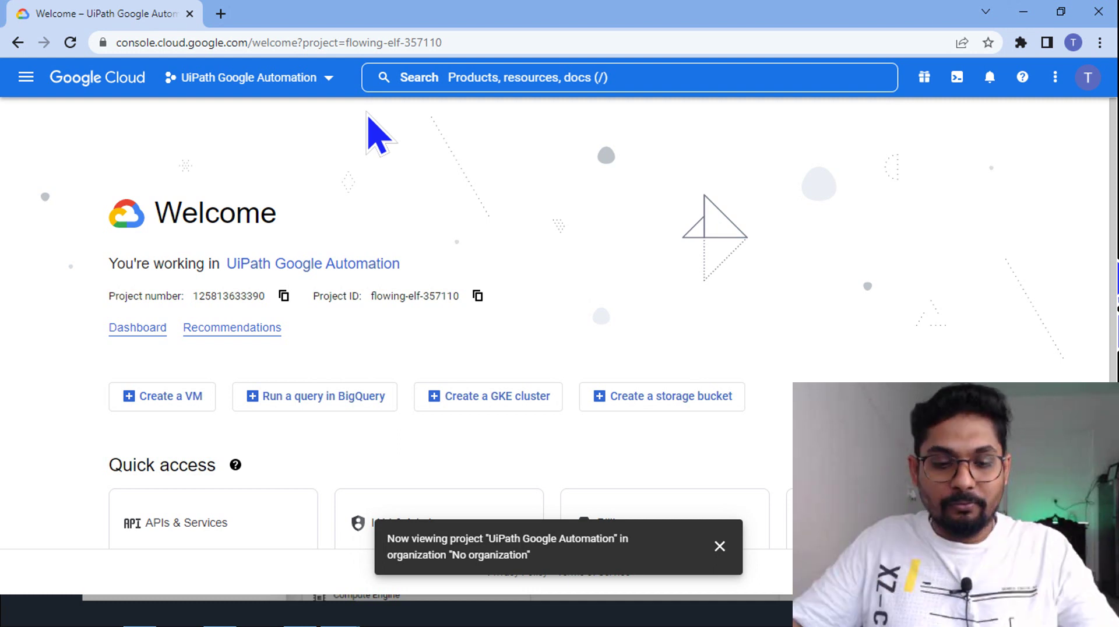
# Switch to the presentation and advance to the Step 4 slide about the API & Services library
pyautogui.hotkey('alt', 'Tab')
pyautogui.hotkey('alt', 'Tab')
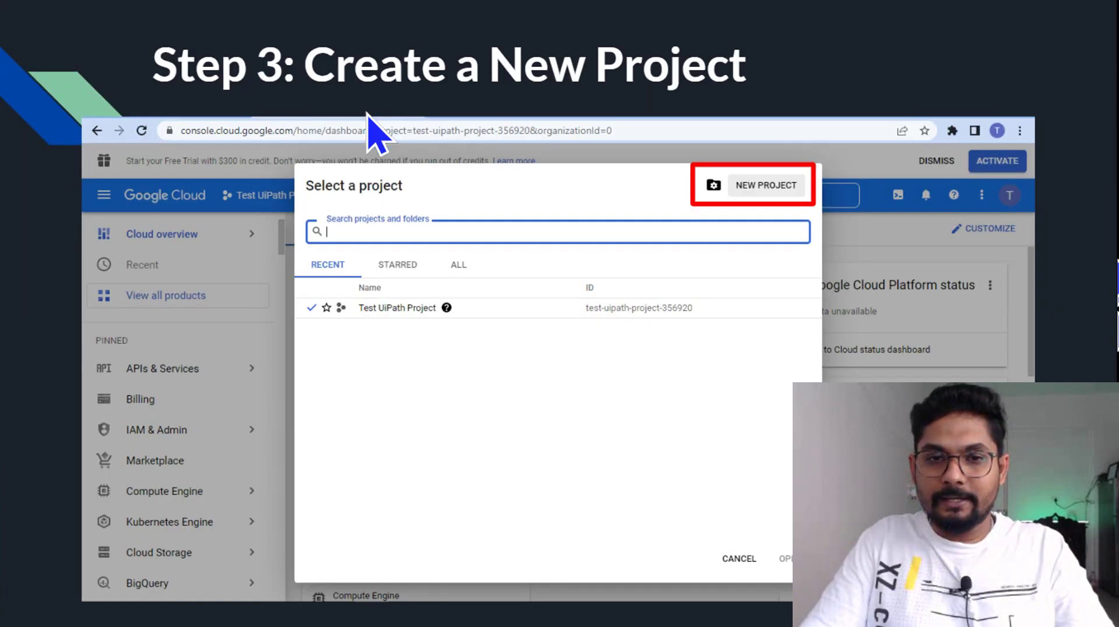
pyautogui.press('Right')
pyautogui.press('Right')
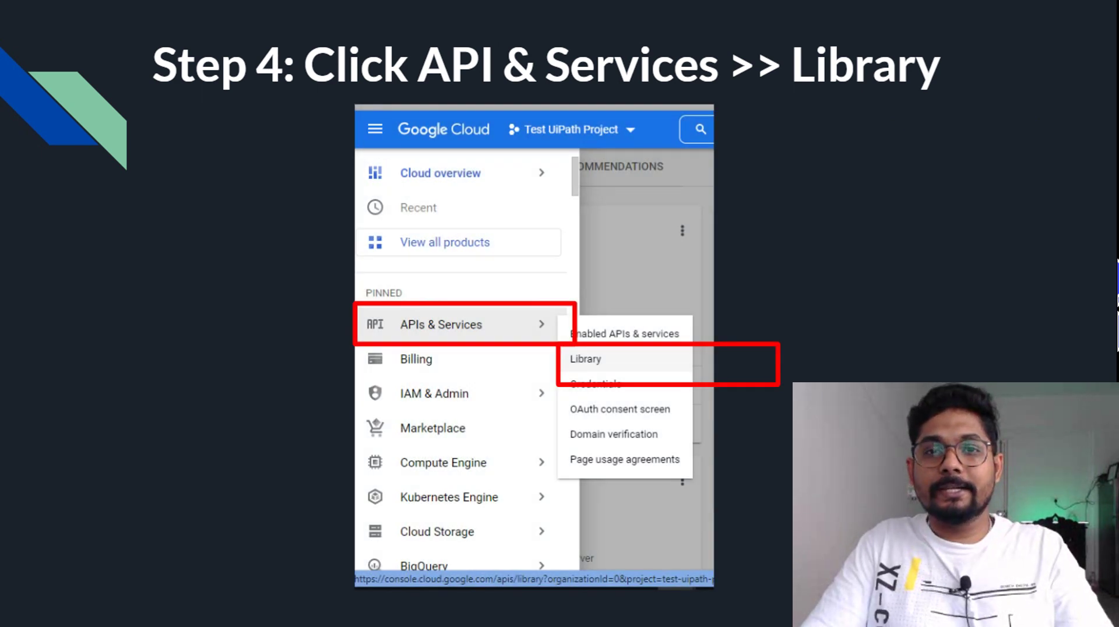
# Switch back to the Google Cloud console in Chrome and select UiPath Google Automation from the recent projects
pyautogui.hotkey('alt', 'Tab')
pyautogui.hotkey('alt', 'Tab')
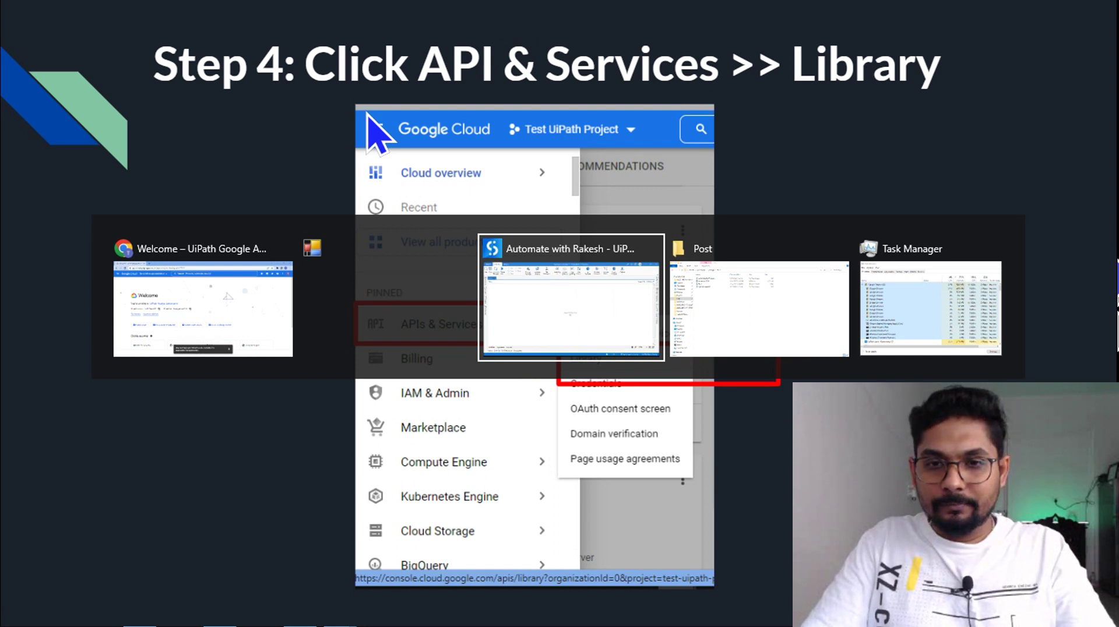
pyautogui.hotkey('alt', 'Tab')
pyautogui.hotkey('alt', 'Tab')
pyautogui.hotkey('alt', 'Tab')
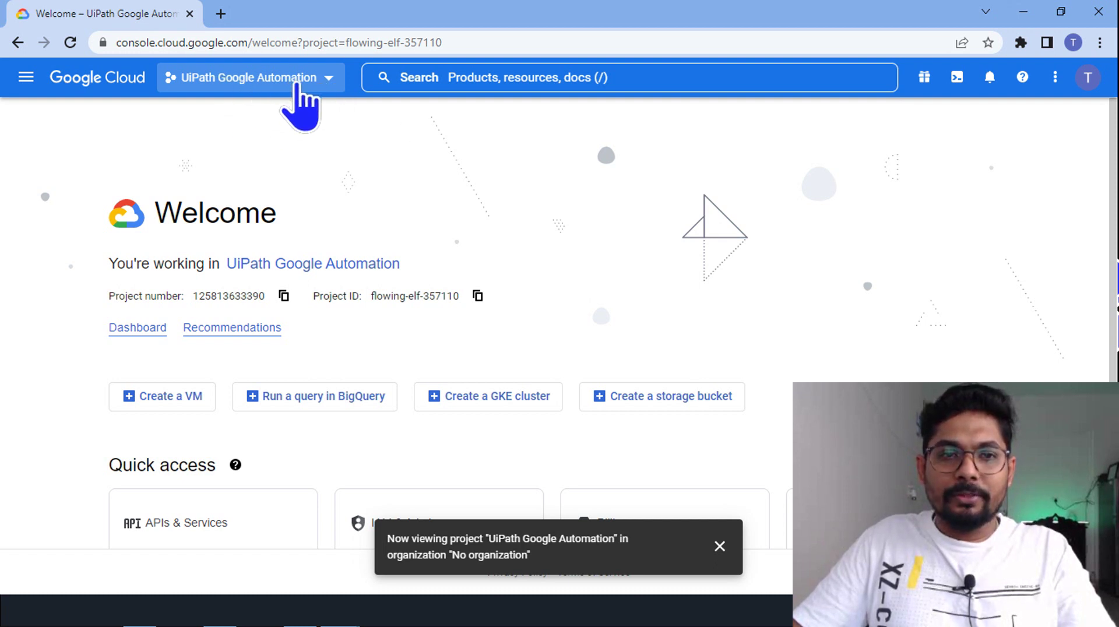
pyautogui.click(324, 82)
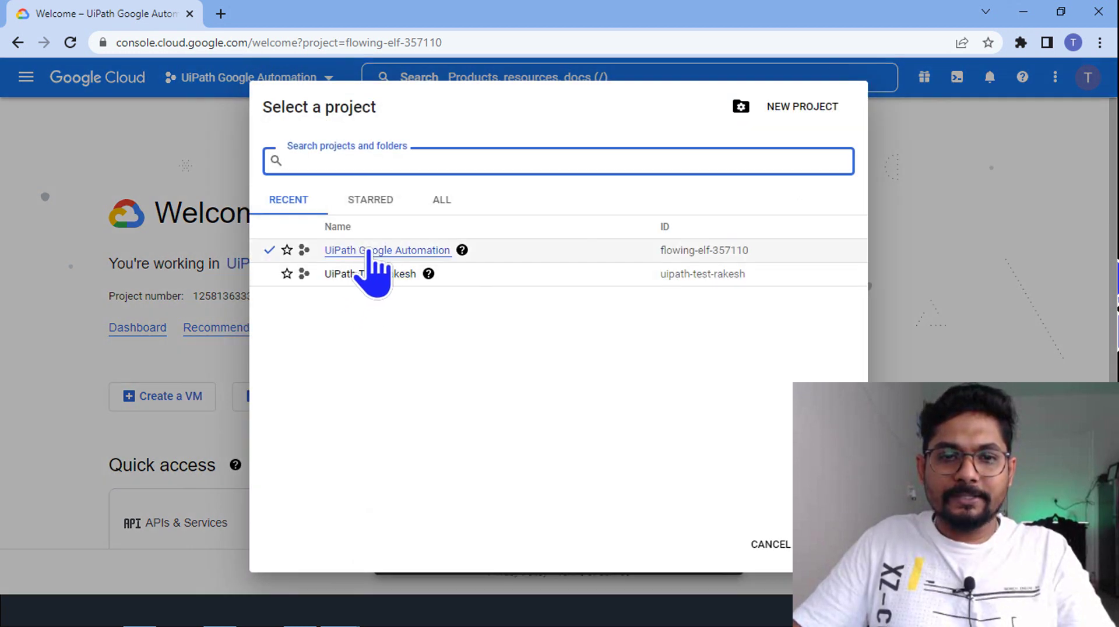
pyautogui.click(368, 252)
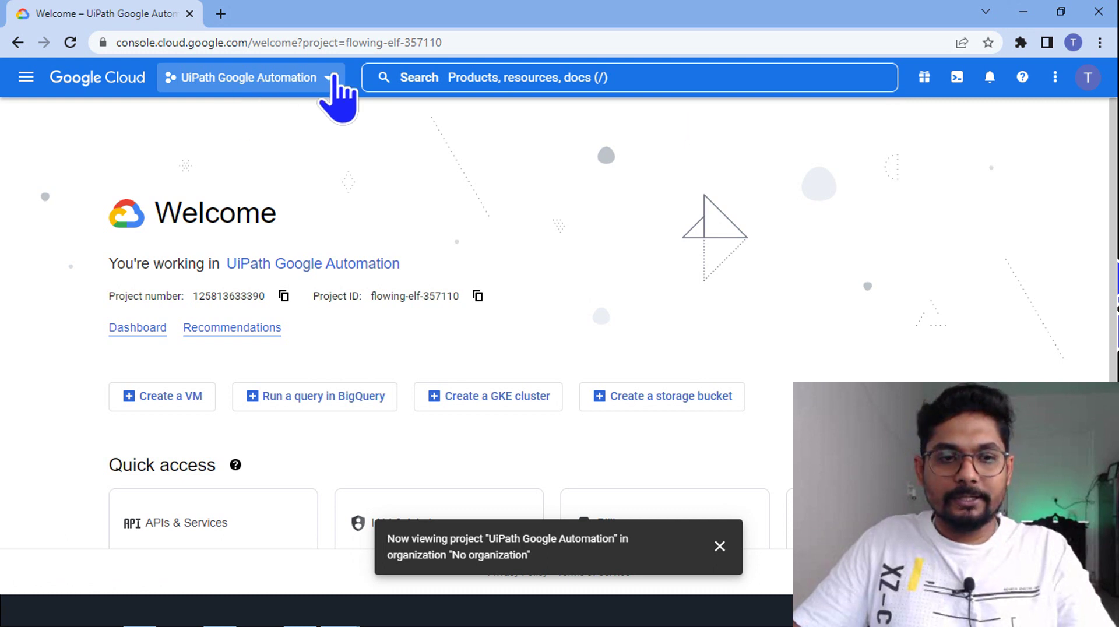
# Open the project dashboard and go to Explore and enable APIs in its Getting Started section, dismissing the project notification
pyautogui.click(146, 330)
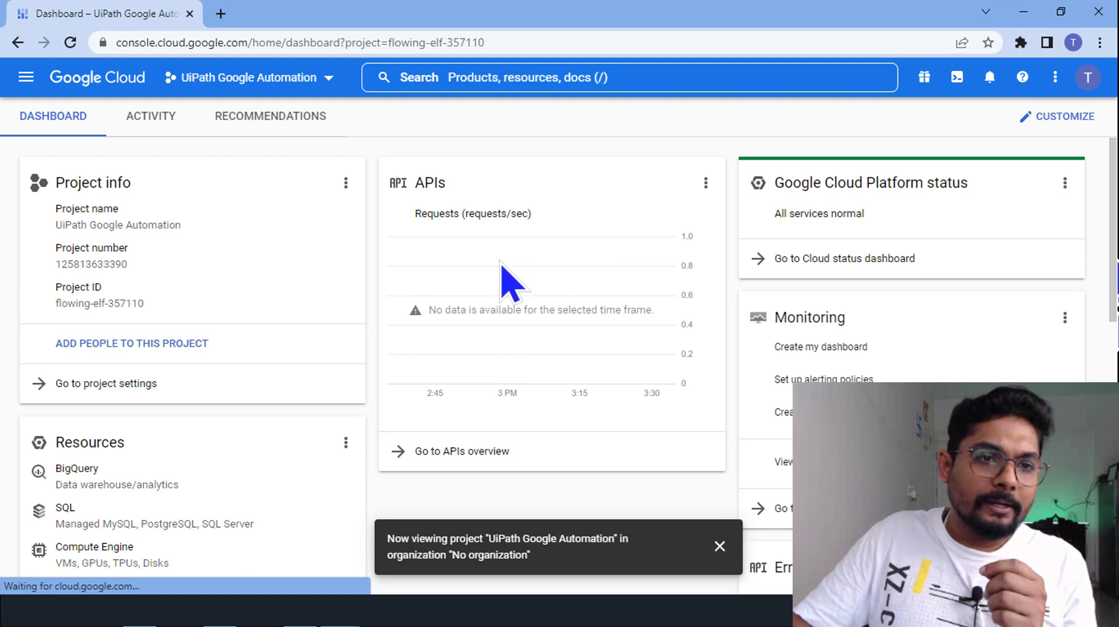
pyautogui.scroll(-3, 152, 466)
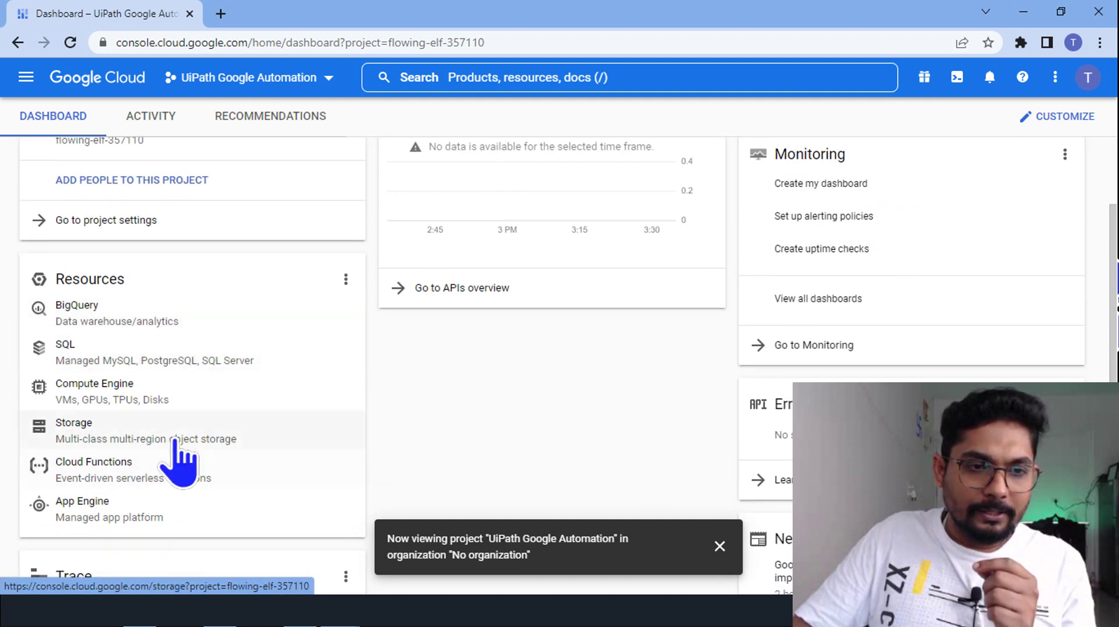
pyautogui.scroll(-7, 175, 461)
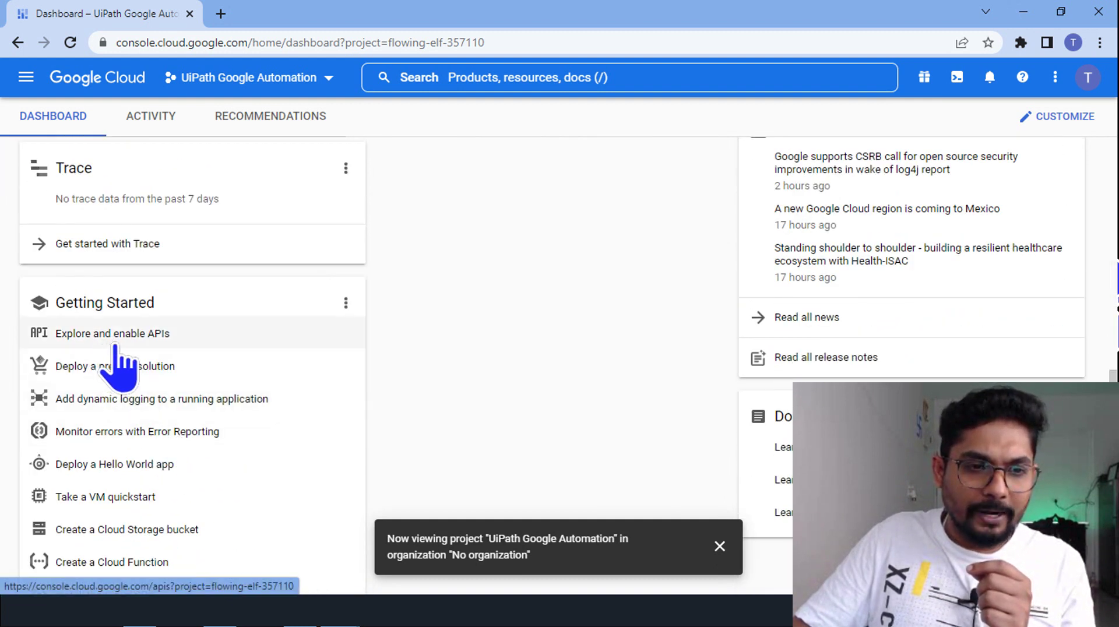
pyautogui.scroll(10, 200, 335)
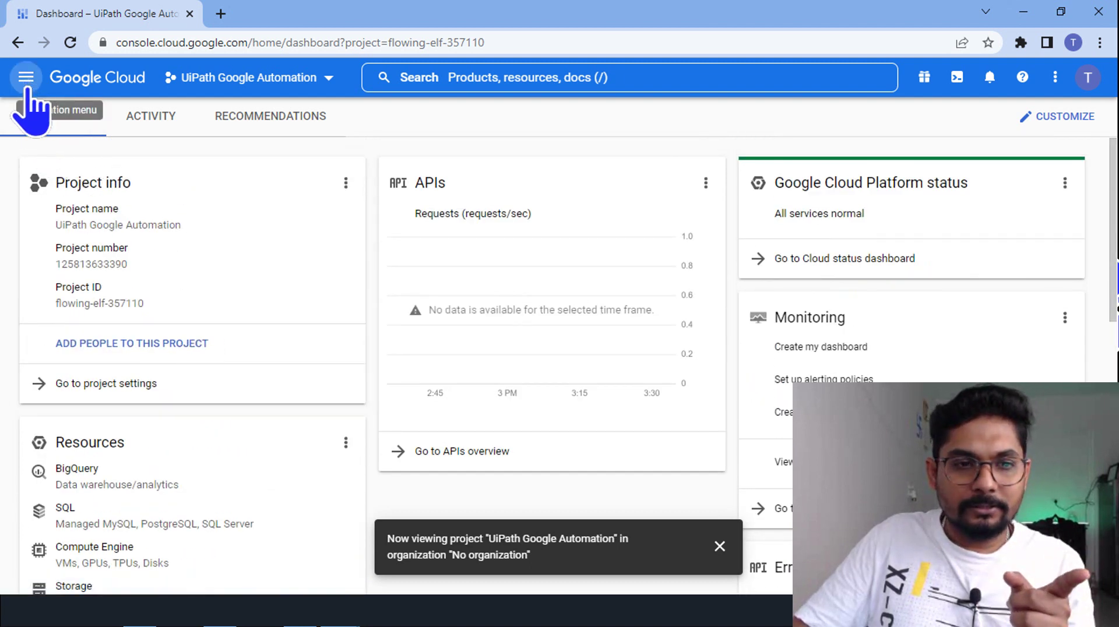
pyautogui.scroll(-7, 110, 513)
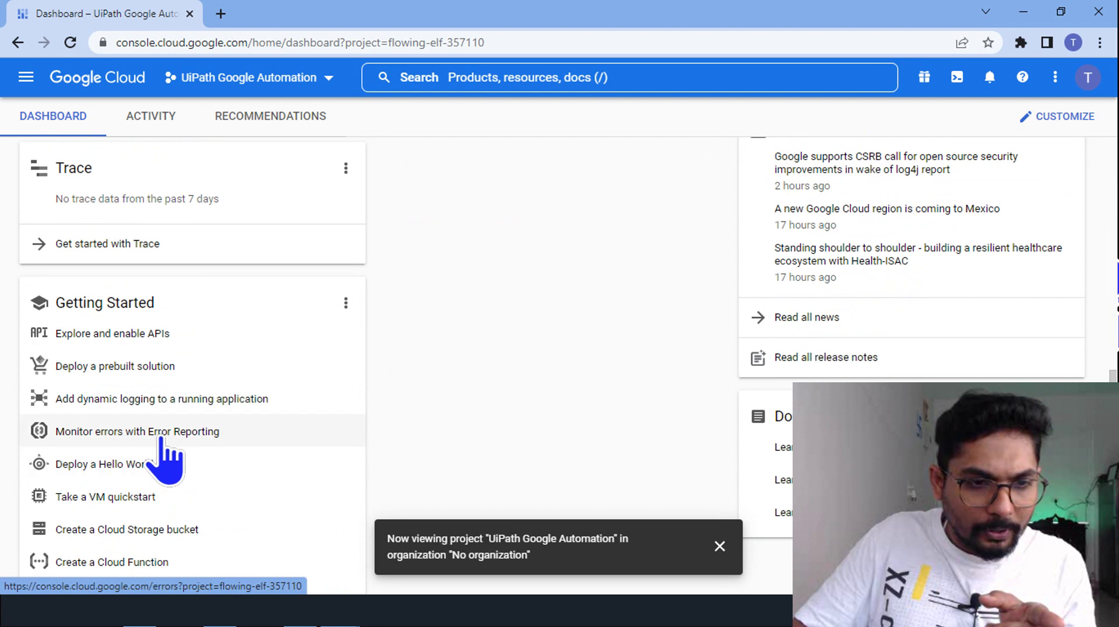
pyautogui.scroll(-2, 169, 466)
pyautogui.scroll(4, 207, 268)
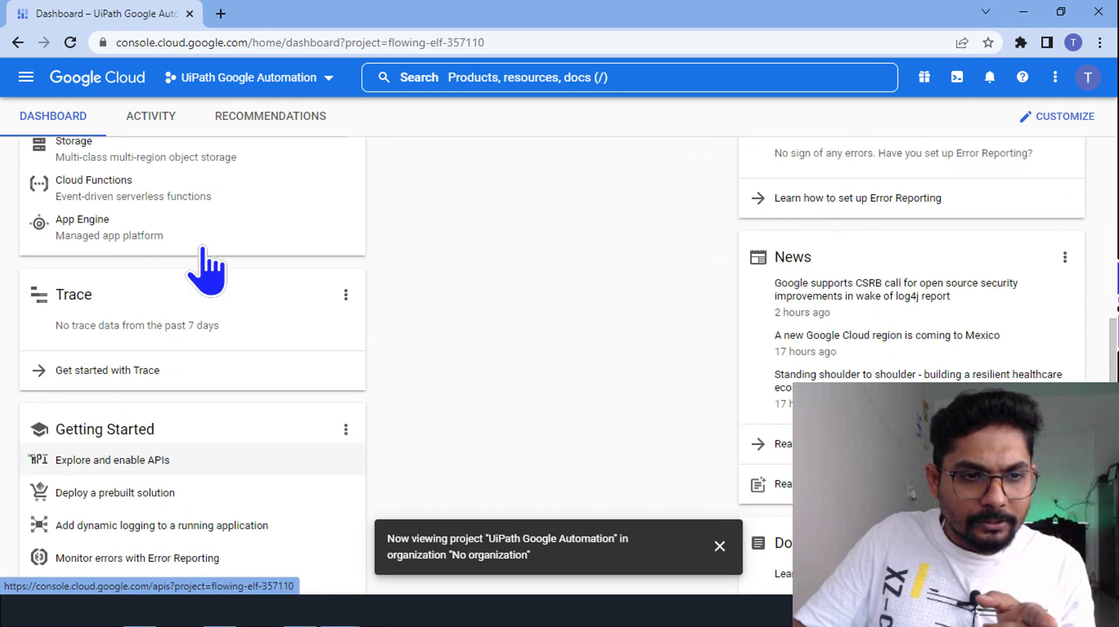
pyautogui.scroll(-3, 175, 349)
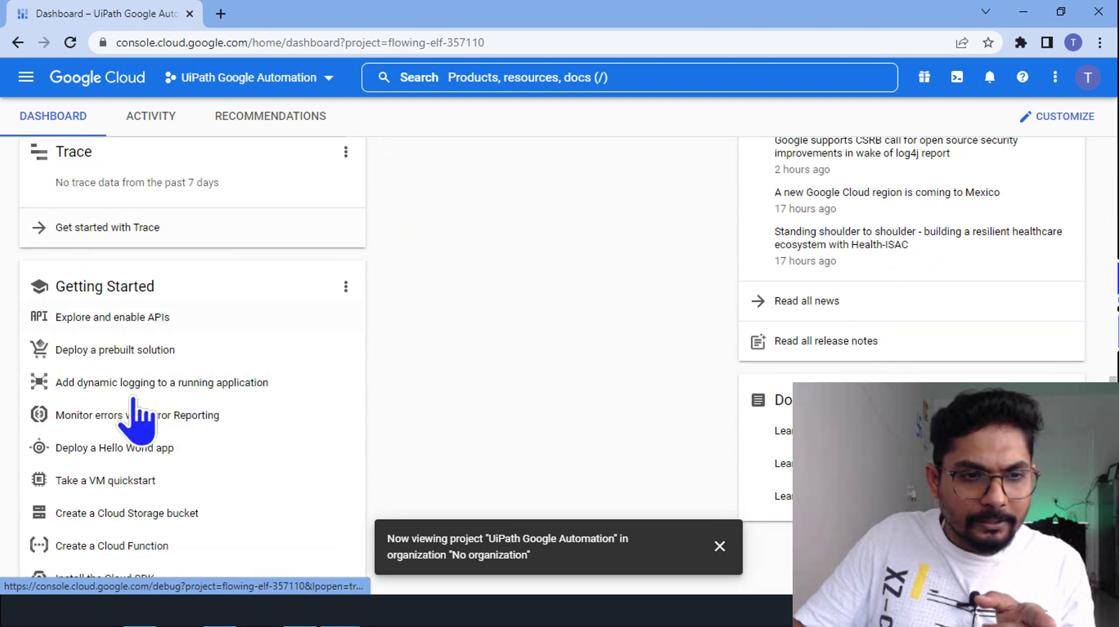
pyautogui.click(108, 326)
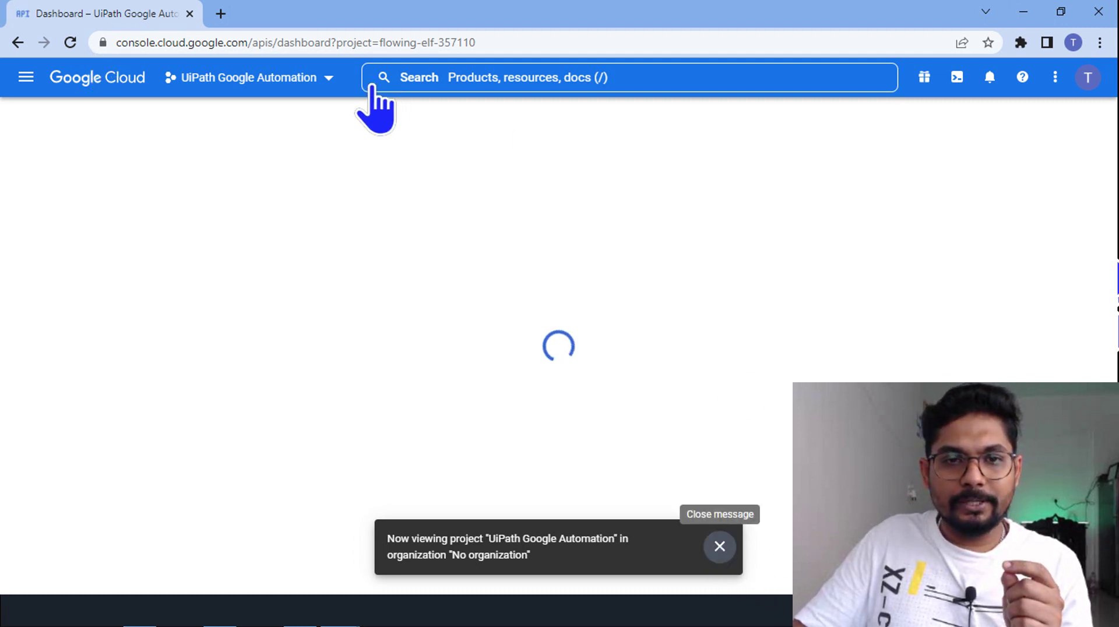
pyautogui.click(719, 546)
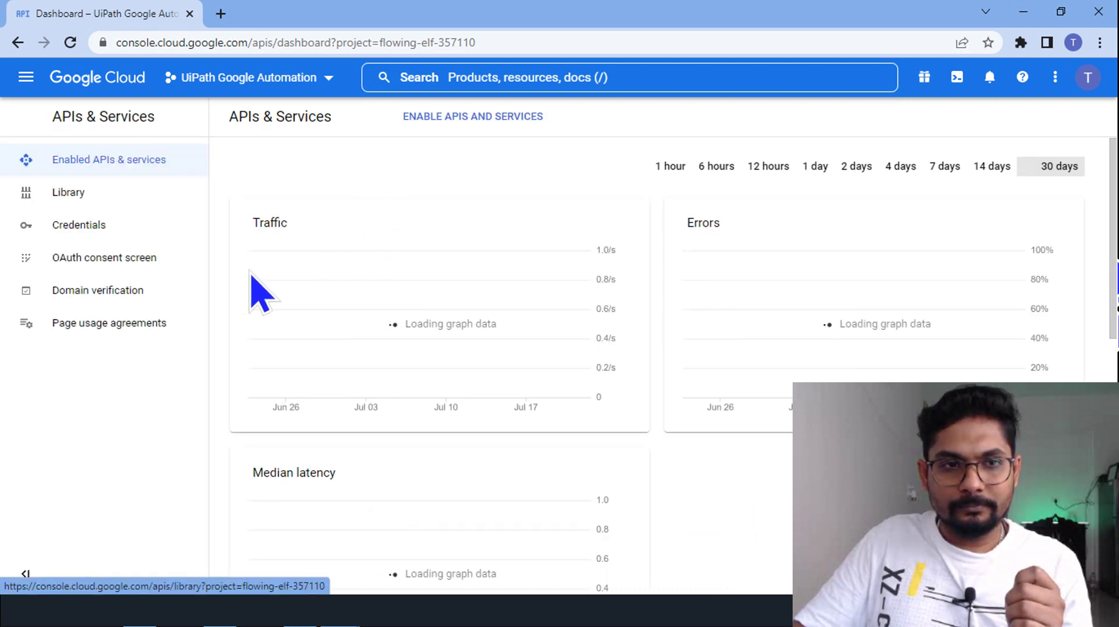
# Reselect UiPath Google Automation as the active project and open the API Library of APIs & Services
pyautogui.click(331, 86)
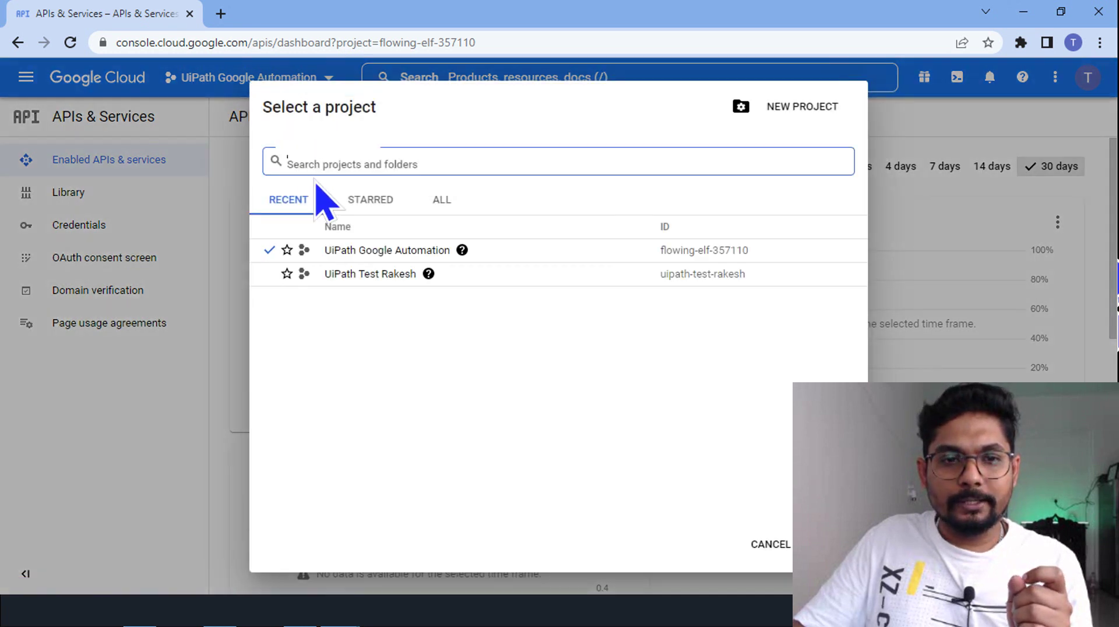
pyautogui.click(358, 252)
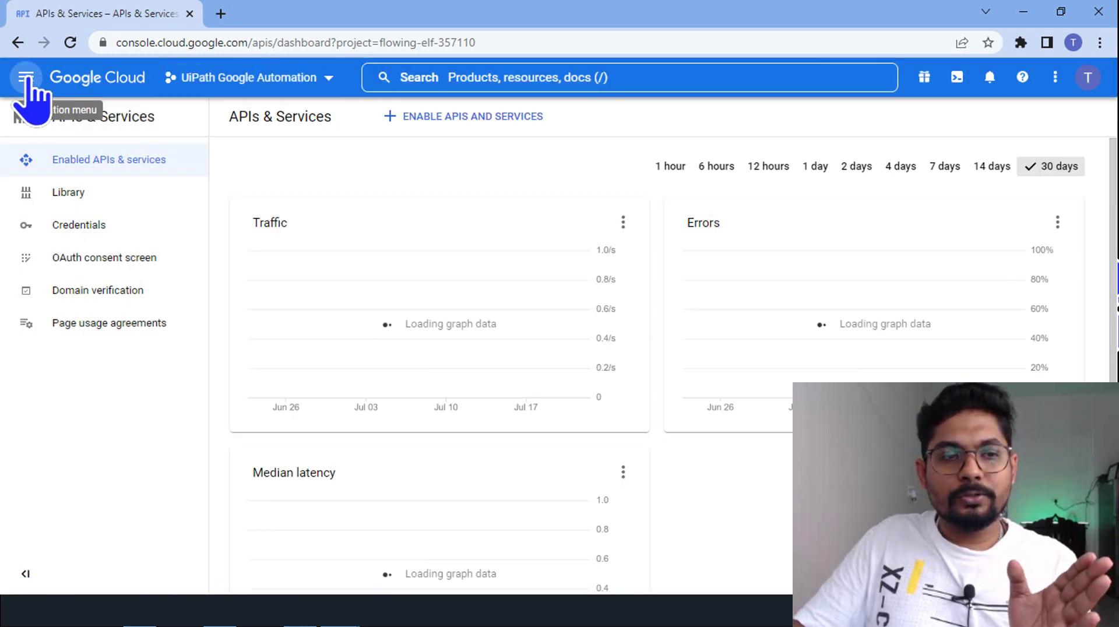
pyautogui.click(26, 77)
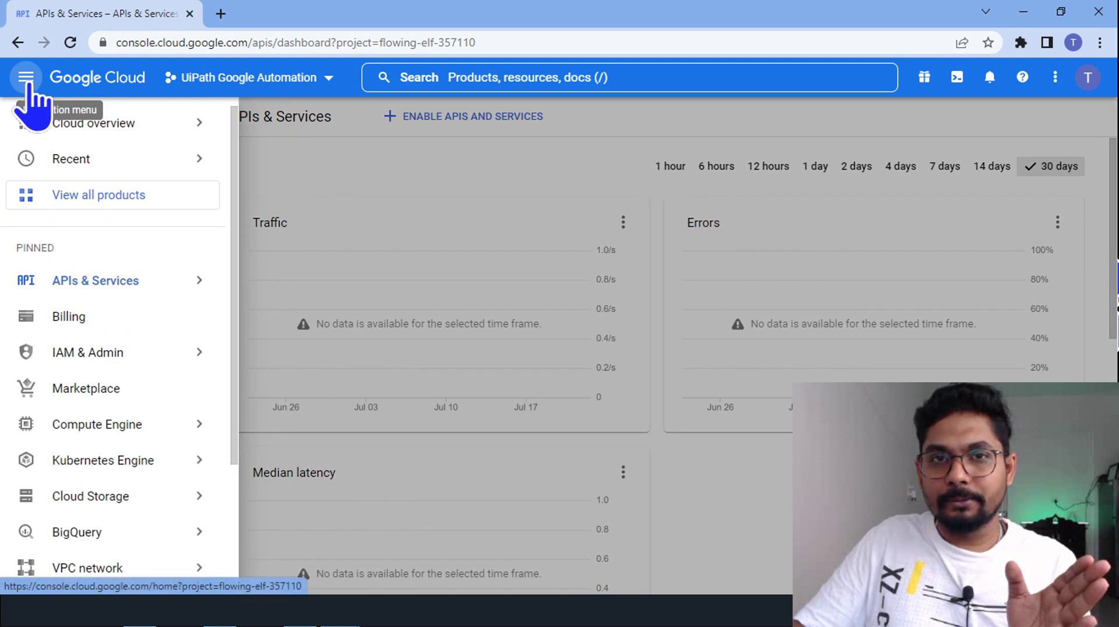
pyautogui.moveTo(92, 285)
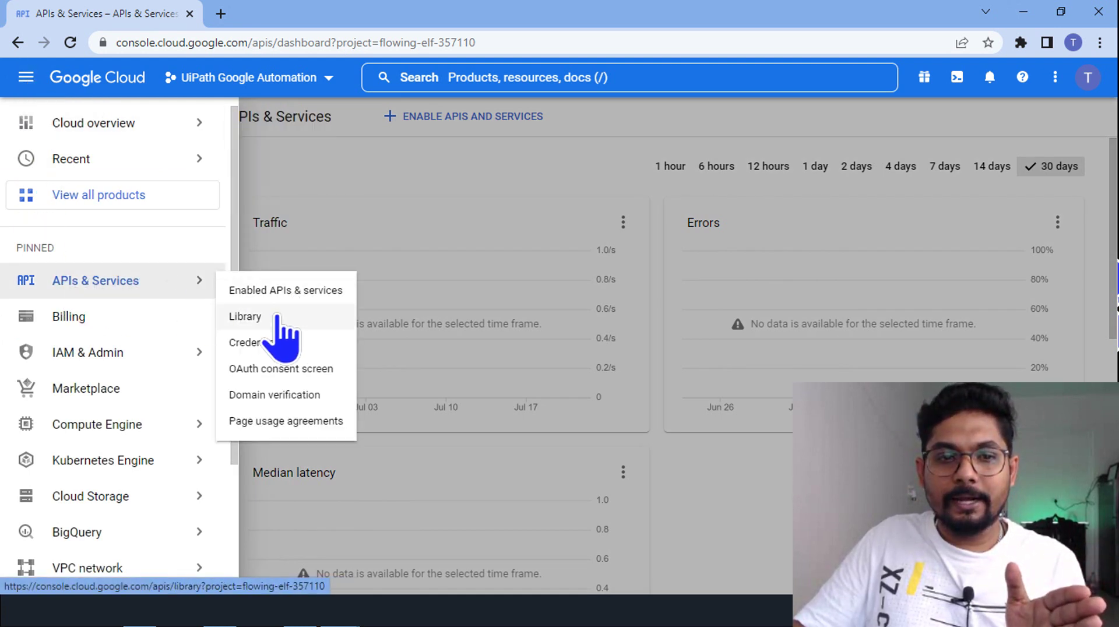
pyautogui.click(252, 318)
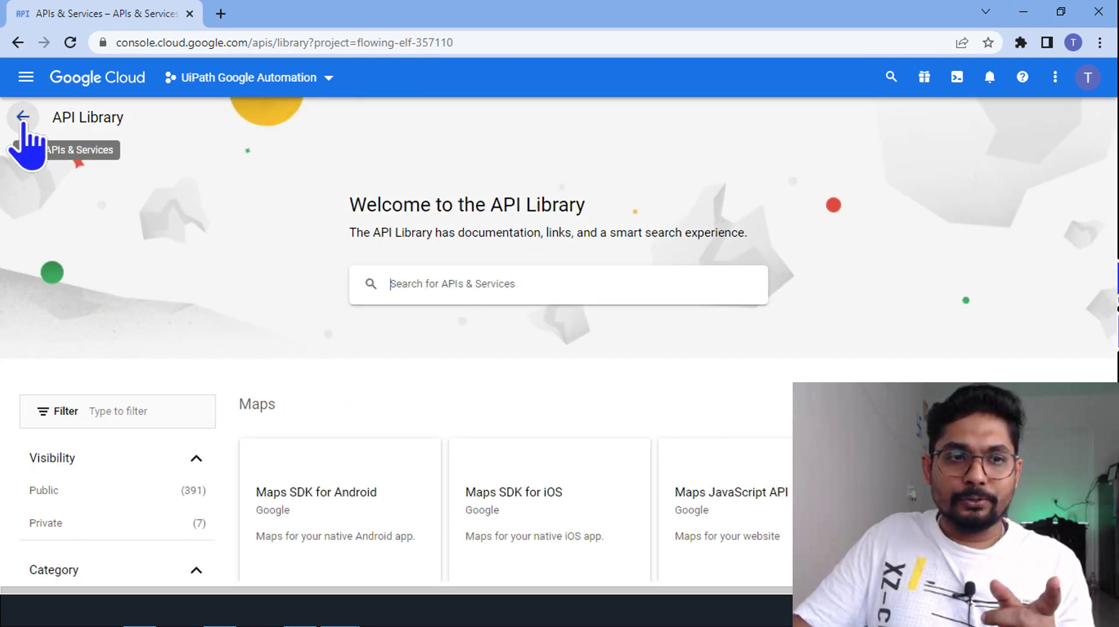
# Return to the APIs & Services overview, reopen the API Library and enable the Google Drive API from its Google Workspace section
pyautogui.click(24, 116)
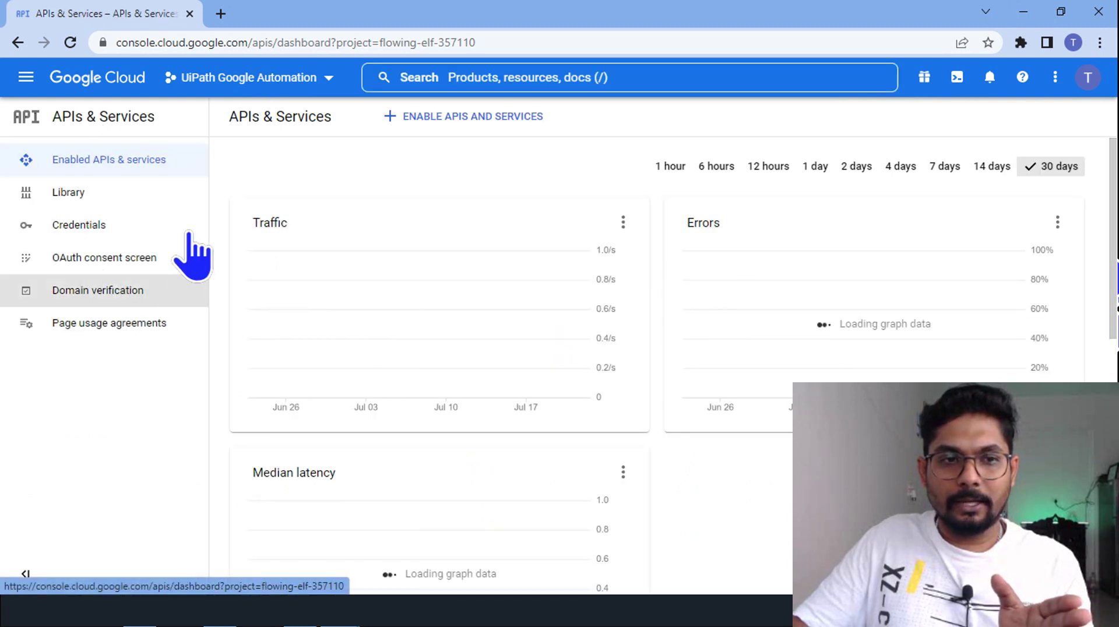
pyautogui.click(74, 196)
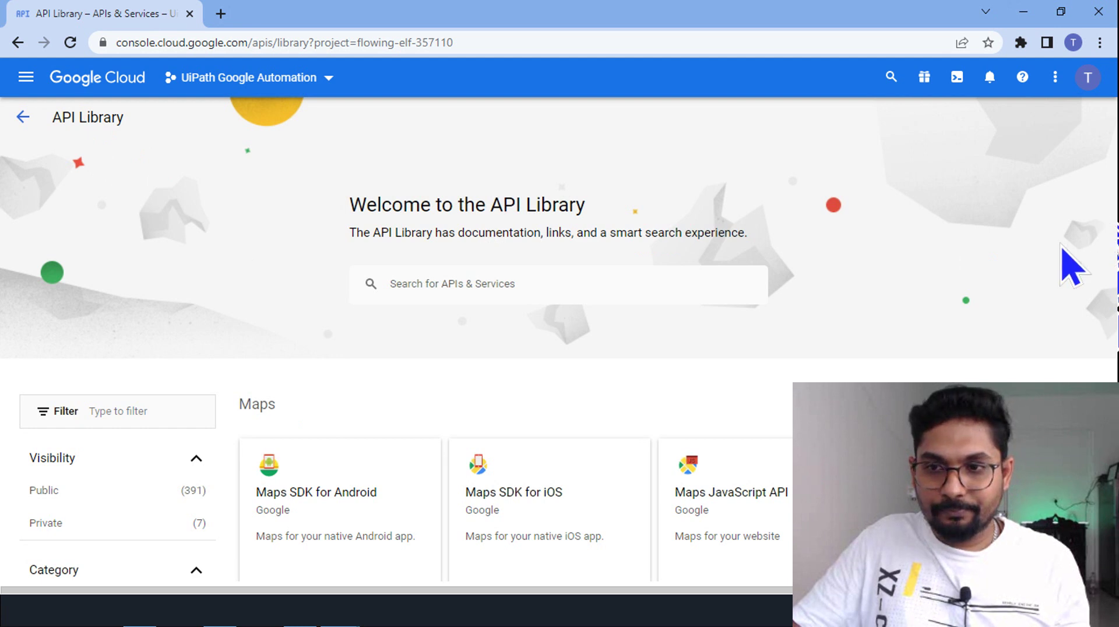
pyautogui.scroll(-5, 405, 425)
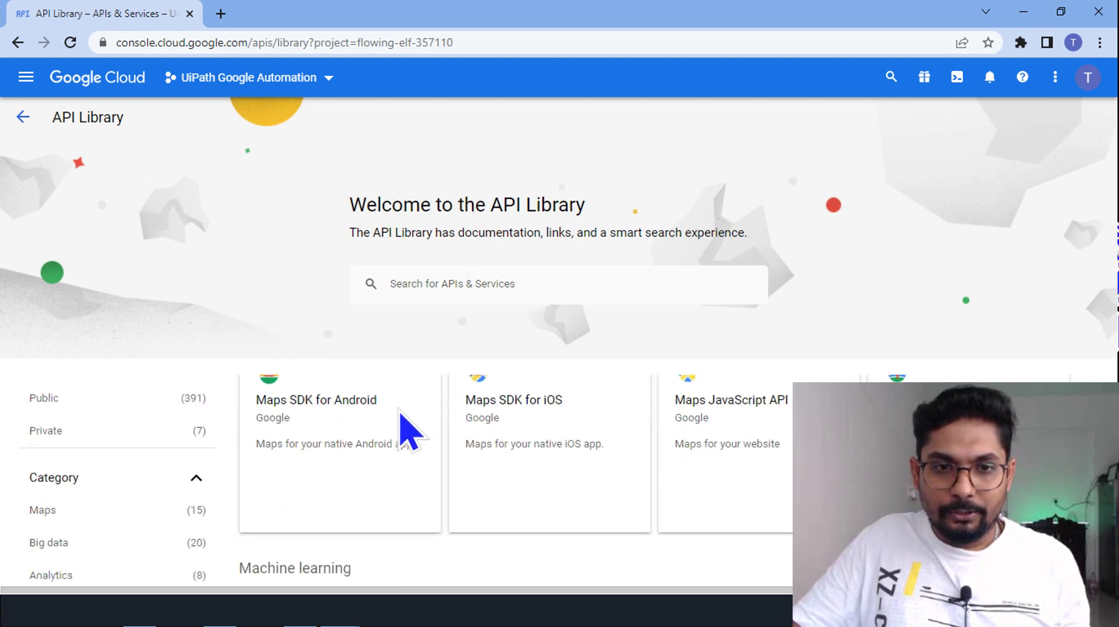
pyautogui.scroll(4, 382, 464)
pyautogui.scroll(-1, 367, 480)
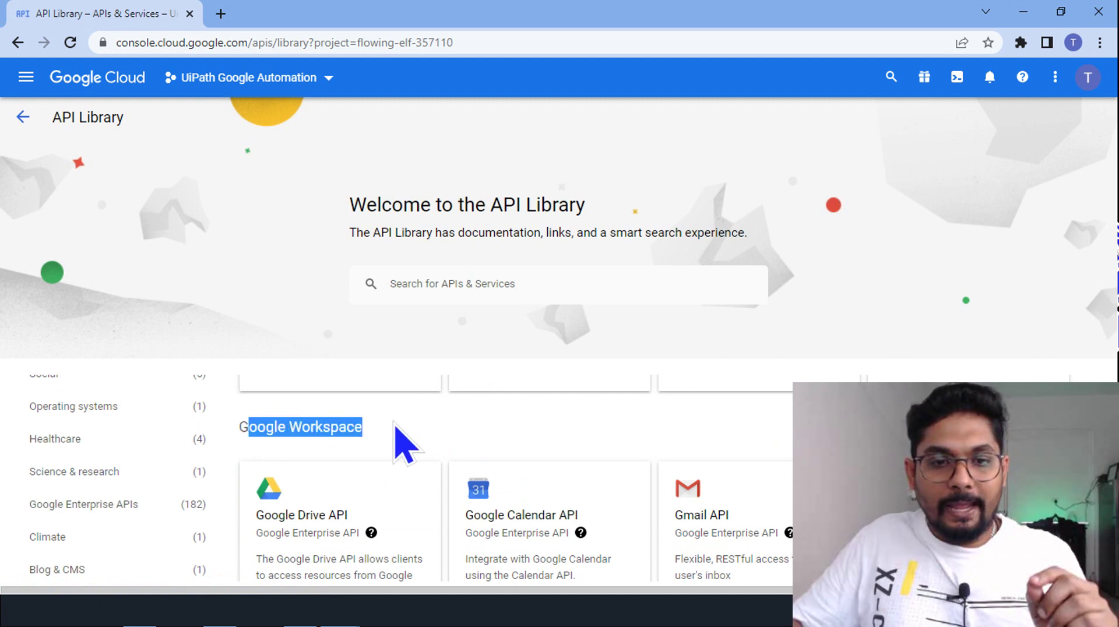
pyautogui.scroll(-1, 384, 525)
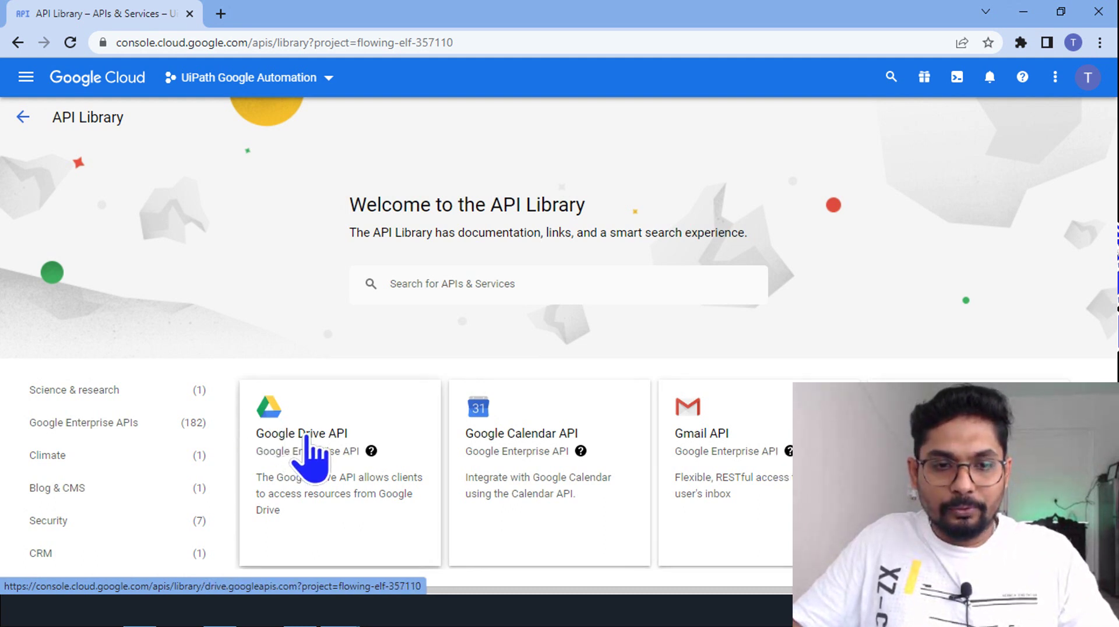
pyautogui.click(311, 460)
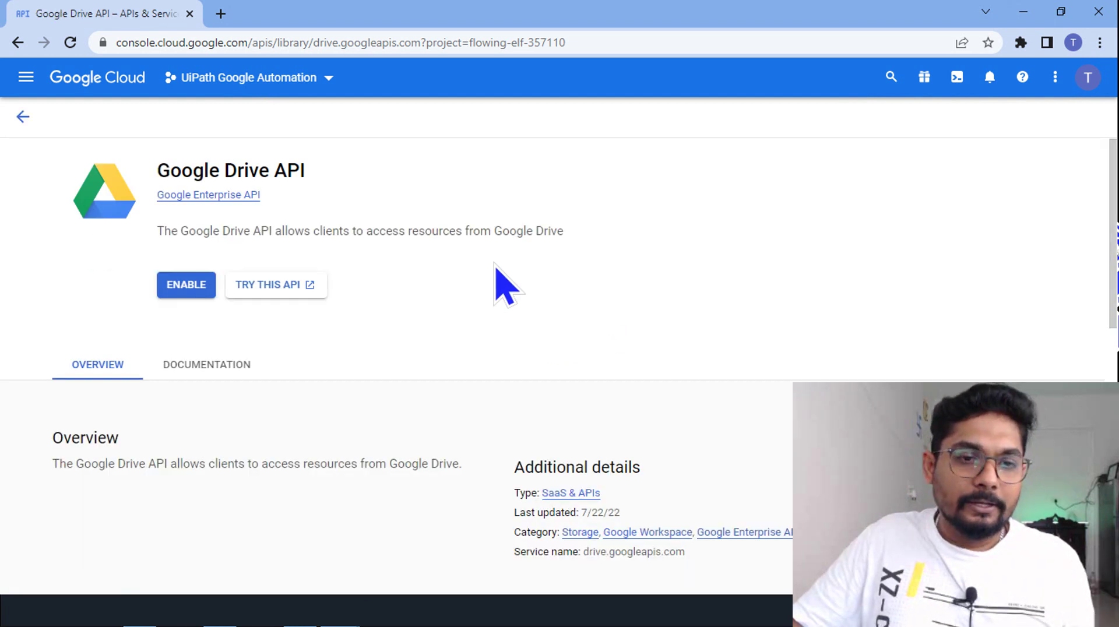
pyautogui.click(186, 286)
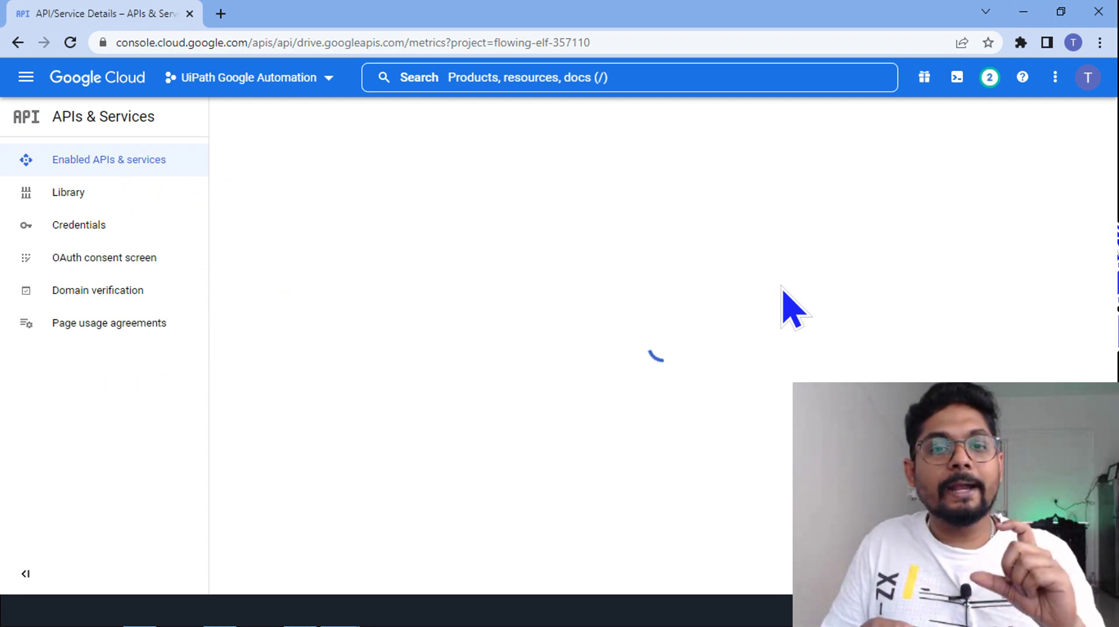
pyautogui.moveTo(594, 349); pyautogui.dragTo(542, 300)
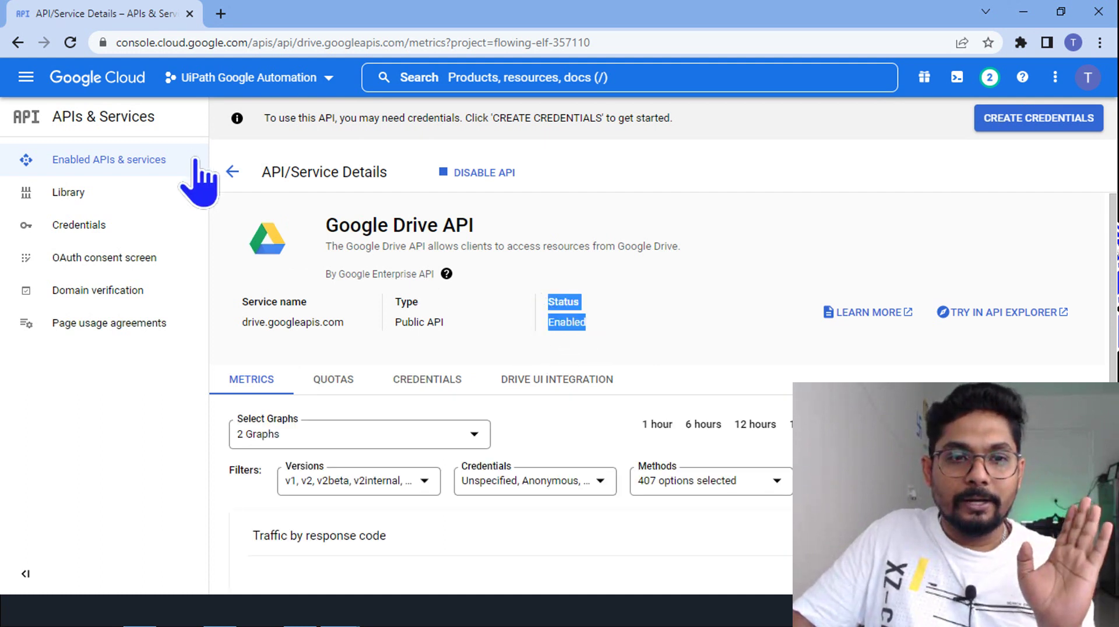
# Go back to the API Library and enable the Google Calendar API from the Google Workspace section
pyautogui.click(111, 194)
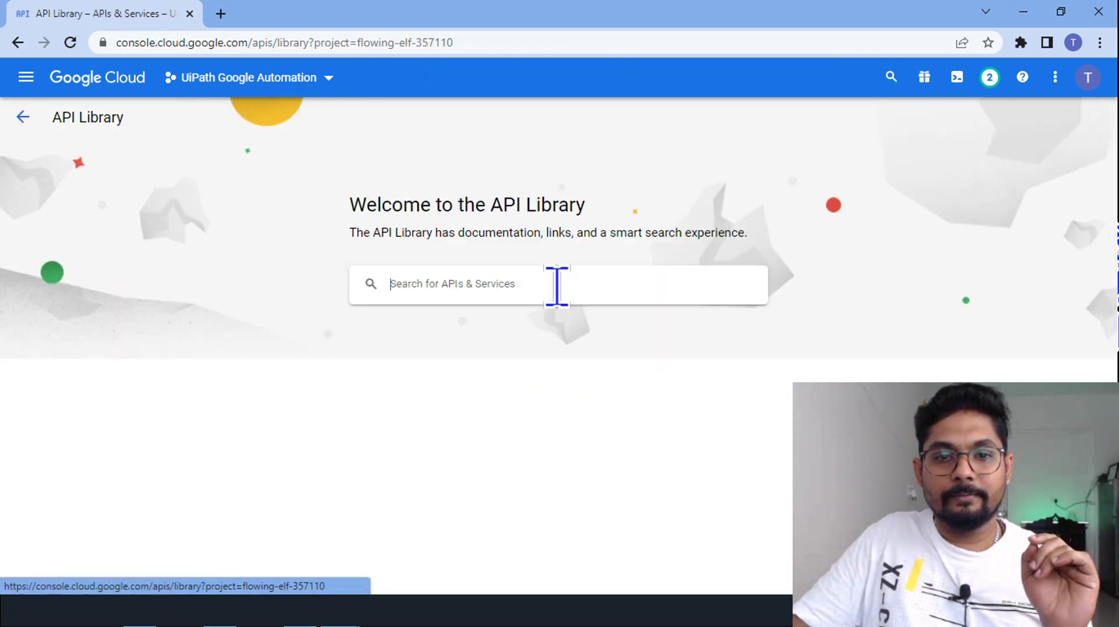
pyautogui.scroll(-5, 607, 412)
pyautogui.scroll(-5, 544, 510)
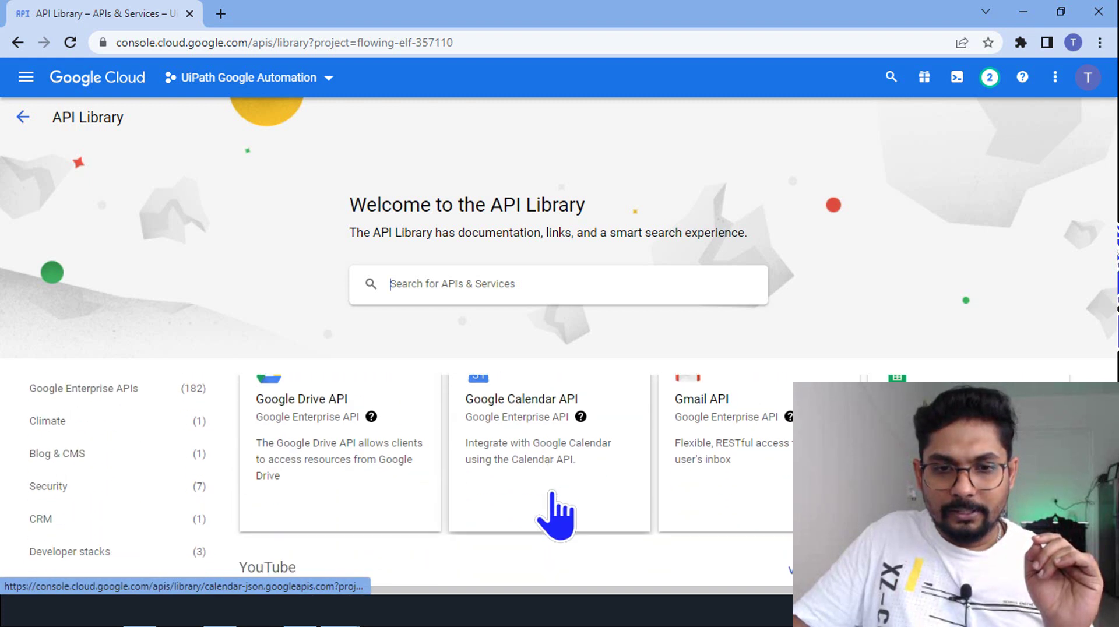
pyautogui.scroll(3, 575, 462)
pyautogui.scroll(-1, 580, 463)
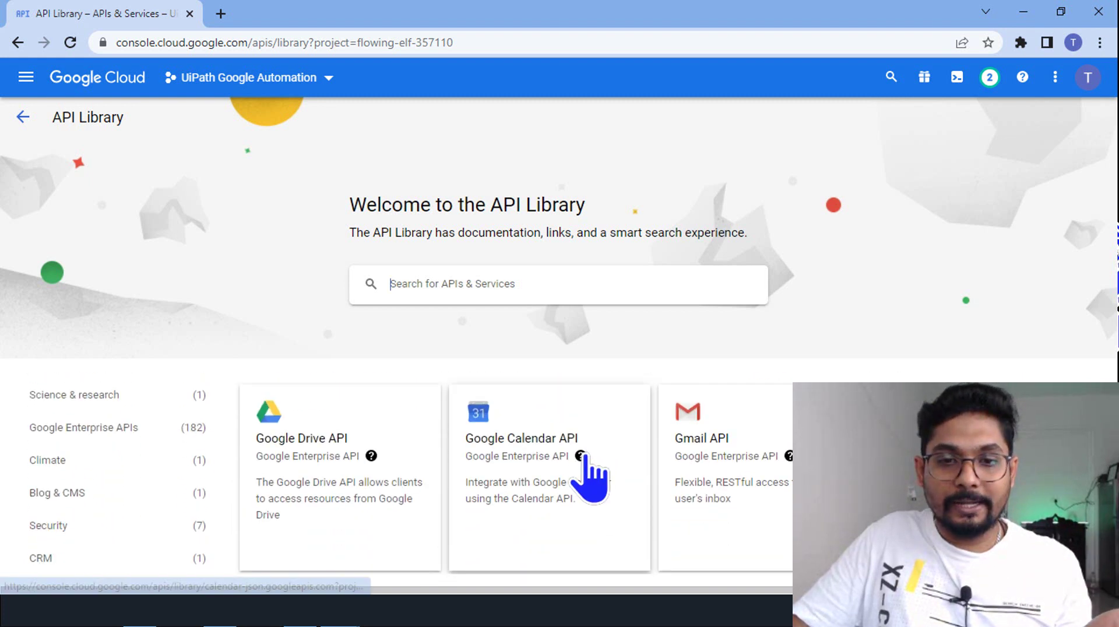
pyautogui.click(545, 434)
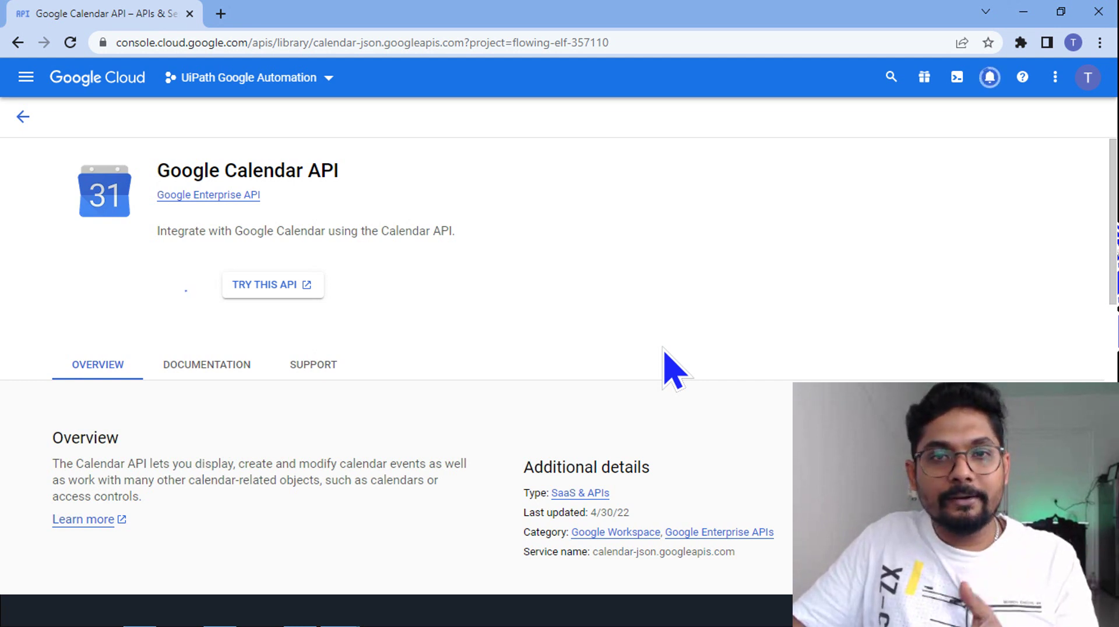
pyautogui.click(205, 289)
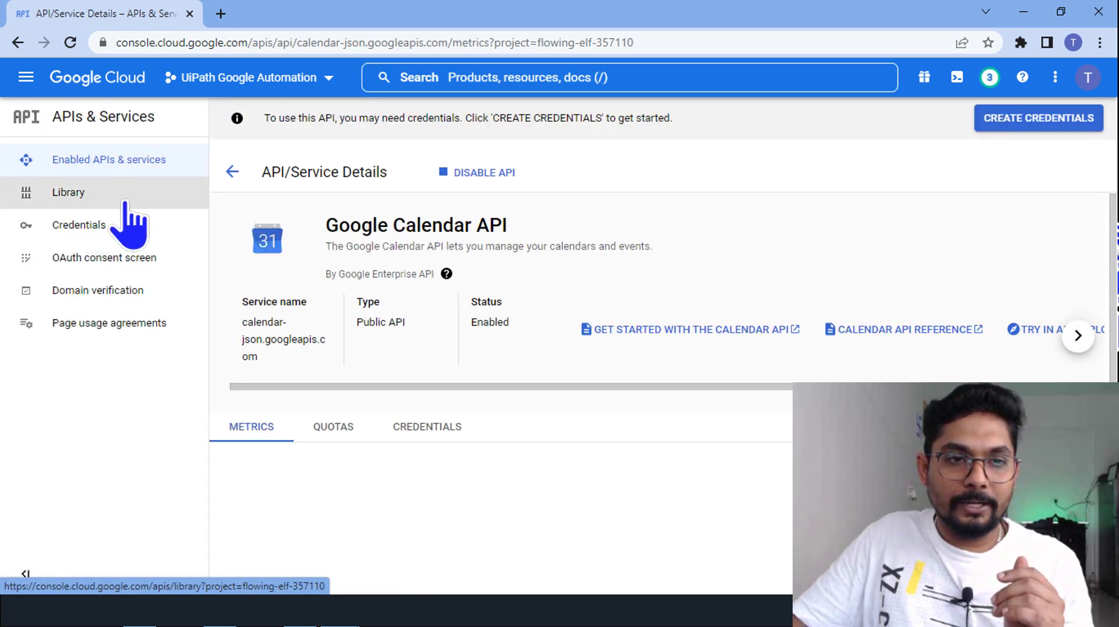
# Return to the API Library and enable the Gmail API from the Google Workspace section
pyautogui.click(102, 198)
pyautogui.scroll(-10, 517, 499)
pyautogui.scroll(2, 592, 495)
pyautogui.scroll(-3, 579, 499)
pyautogui.moveTo(581, 451)
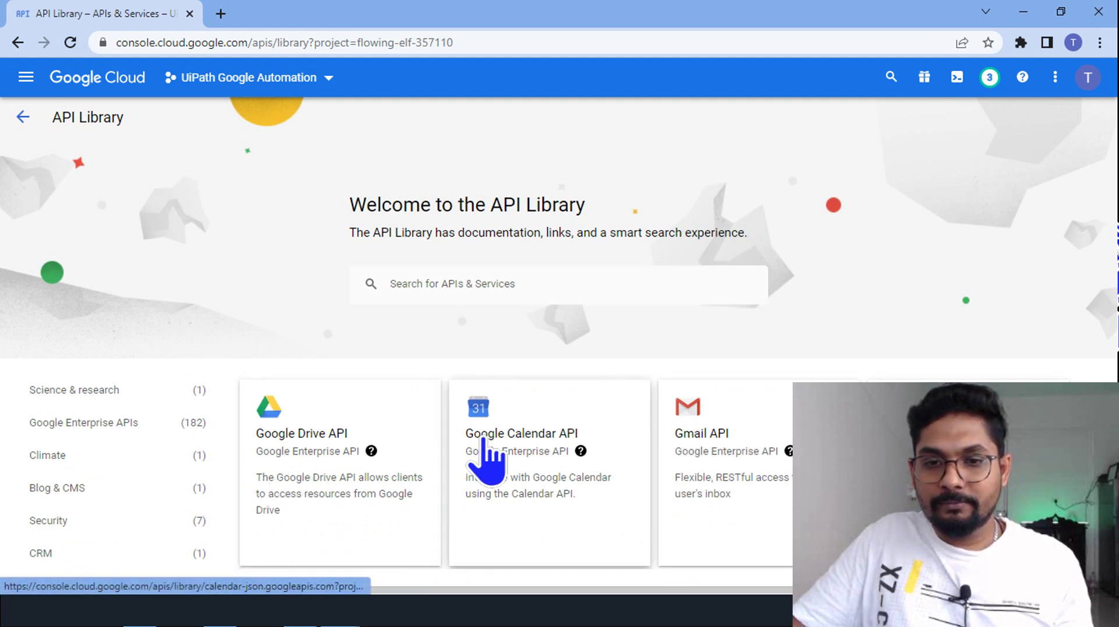
pyautogui.click(715, 438)
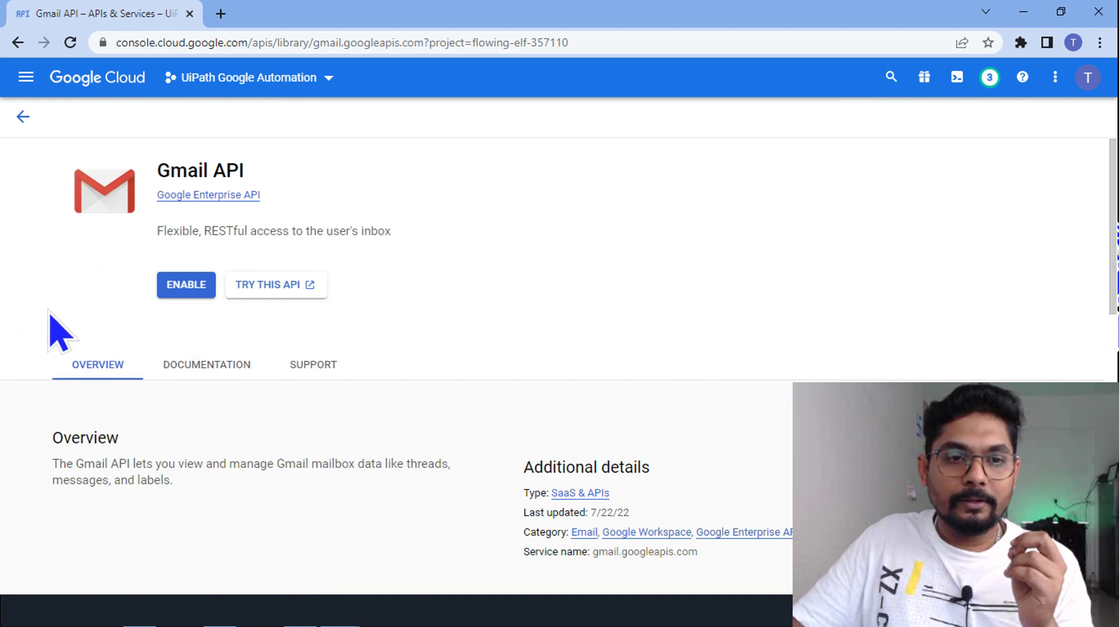
pyautogui.click(186, 285)
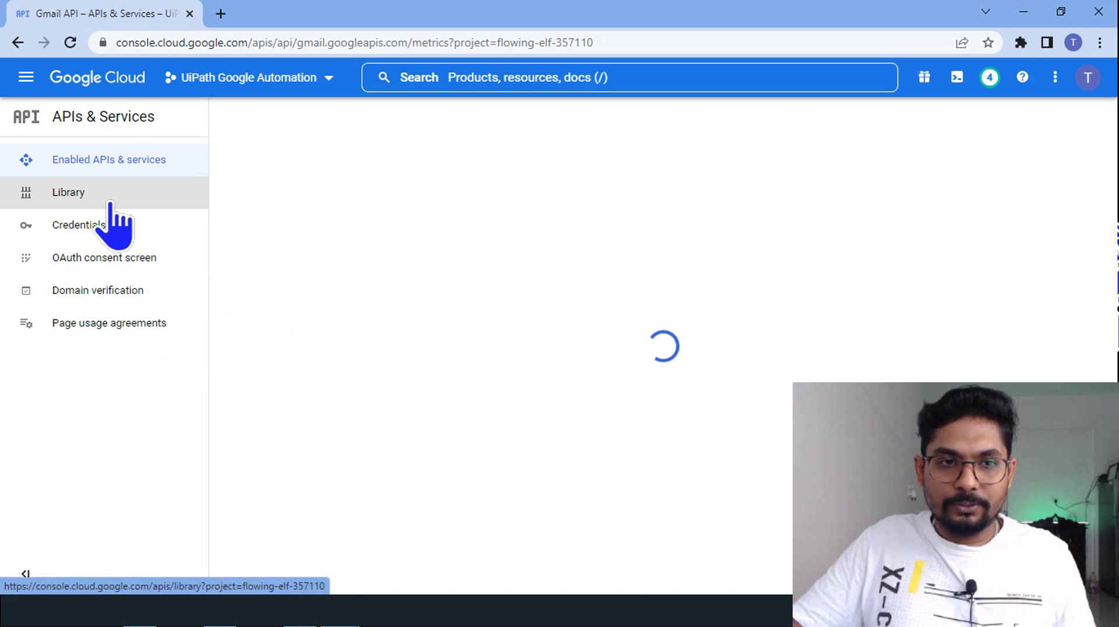
# Reopen the API Library and enable the Google Sheets API from the Google Workspace section
pyautogui.click(110, 205)
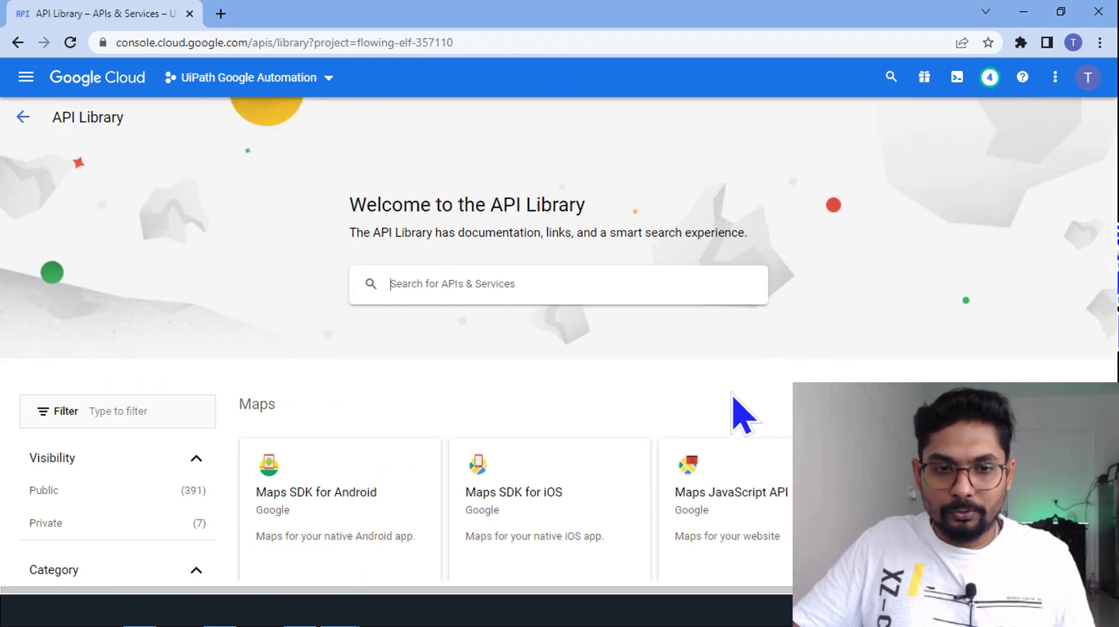
pyautogui.scroll(-15, 711, 460)
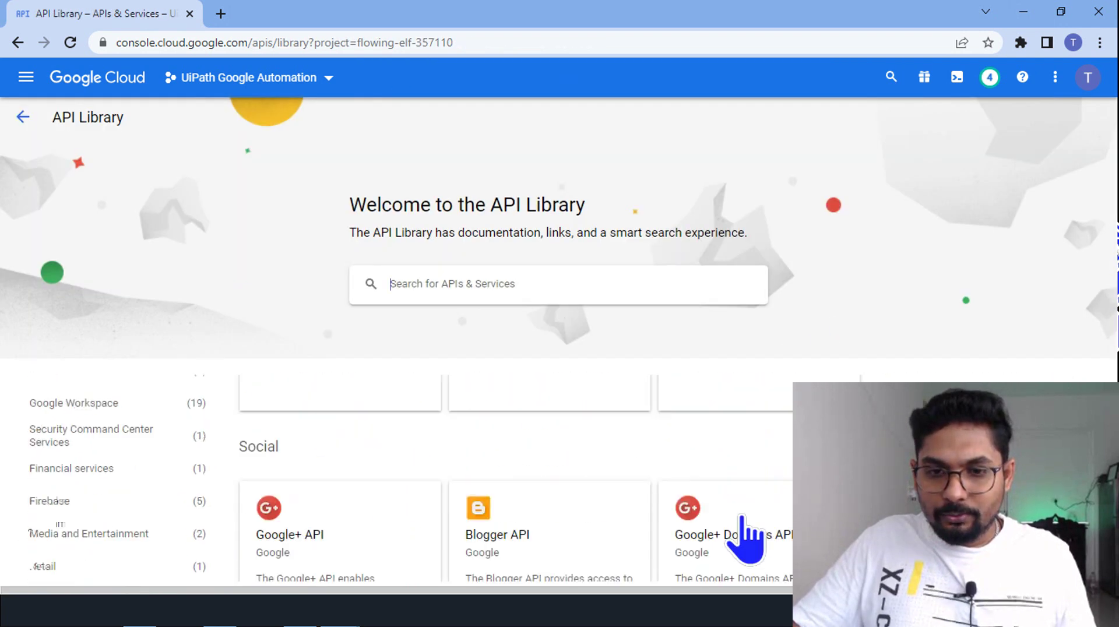
pyautogui.scroll(-7, 749, 524)
pyautogui.scroll(4, 728, 490)
pyautogui.scroll(10, 727, 491)
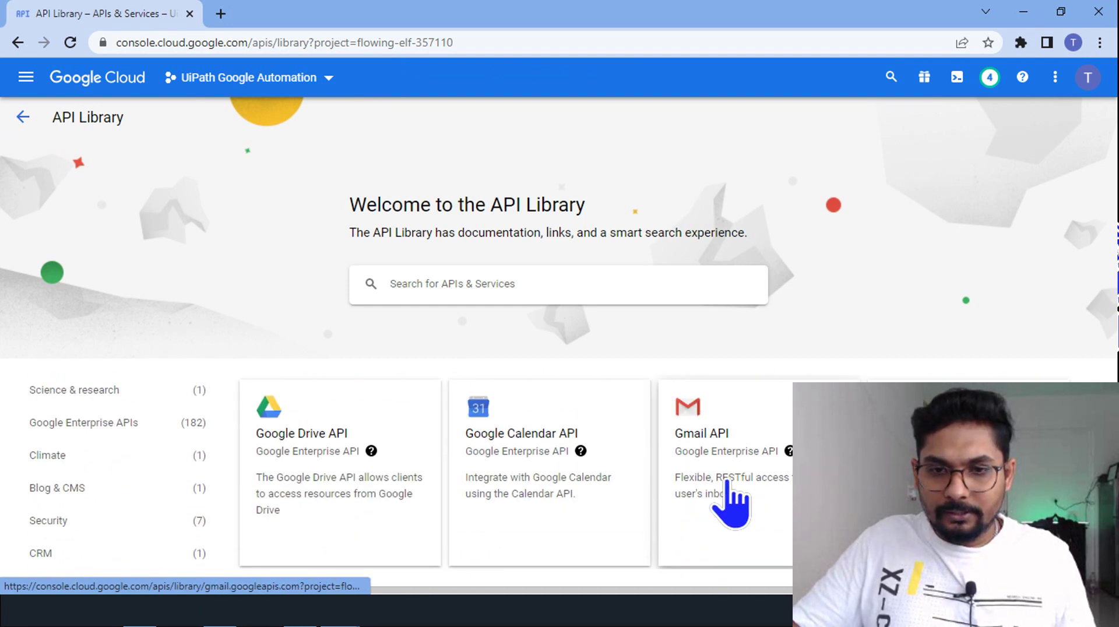
pyautogui.click(921, 448)
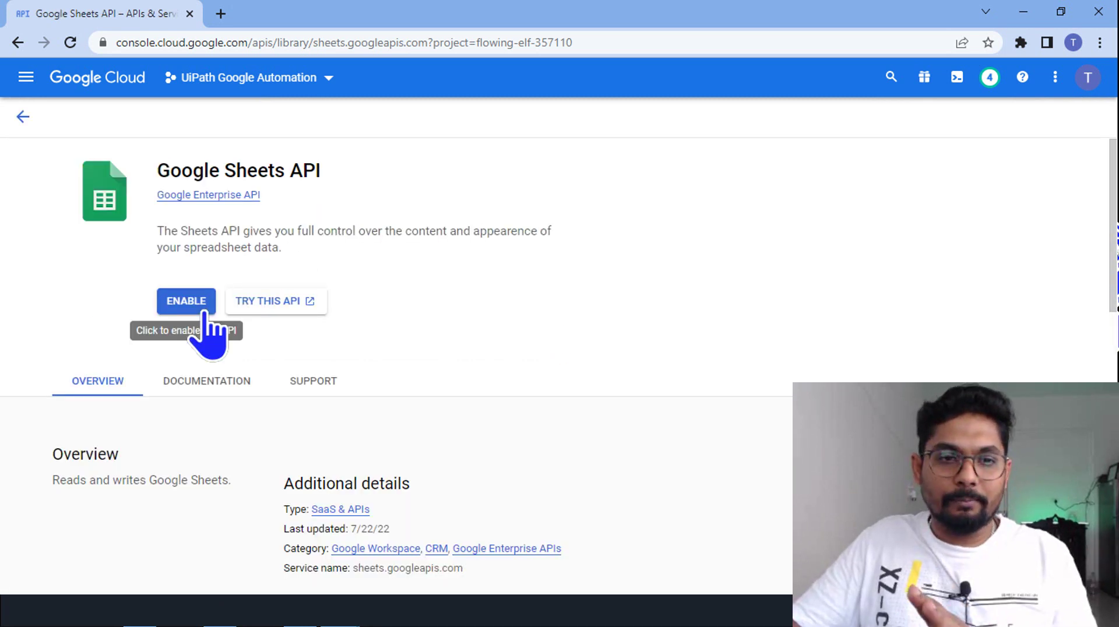
pyautogui.click(196, 303)
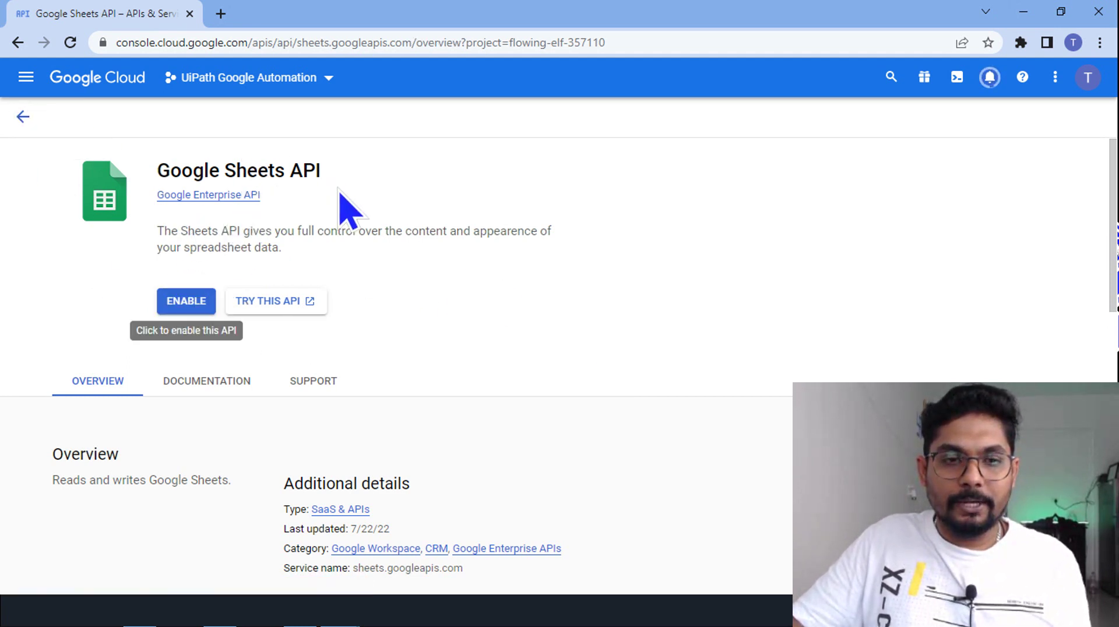
# Return to the API Library and look over the APIs offered in the Google Workspace section
pyautogui.click(68, 193)
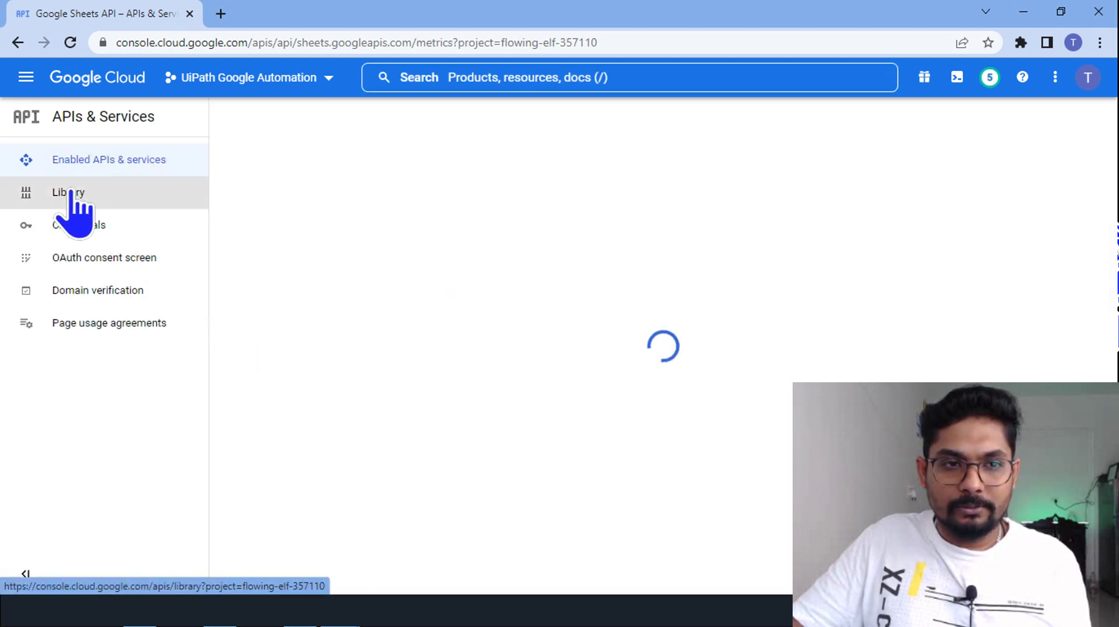
pyautogui.scroll(-10, 701, 484)
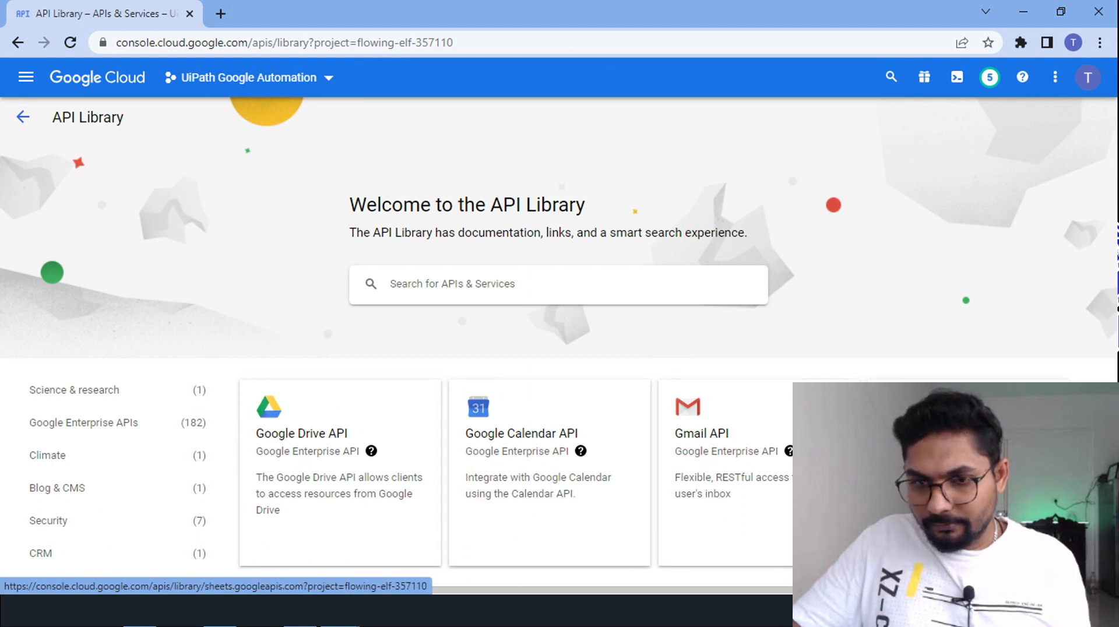
pyautogui.scroll(-1, 585, 527)
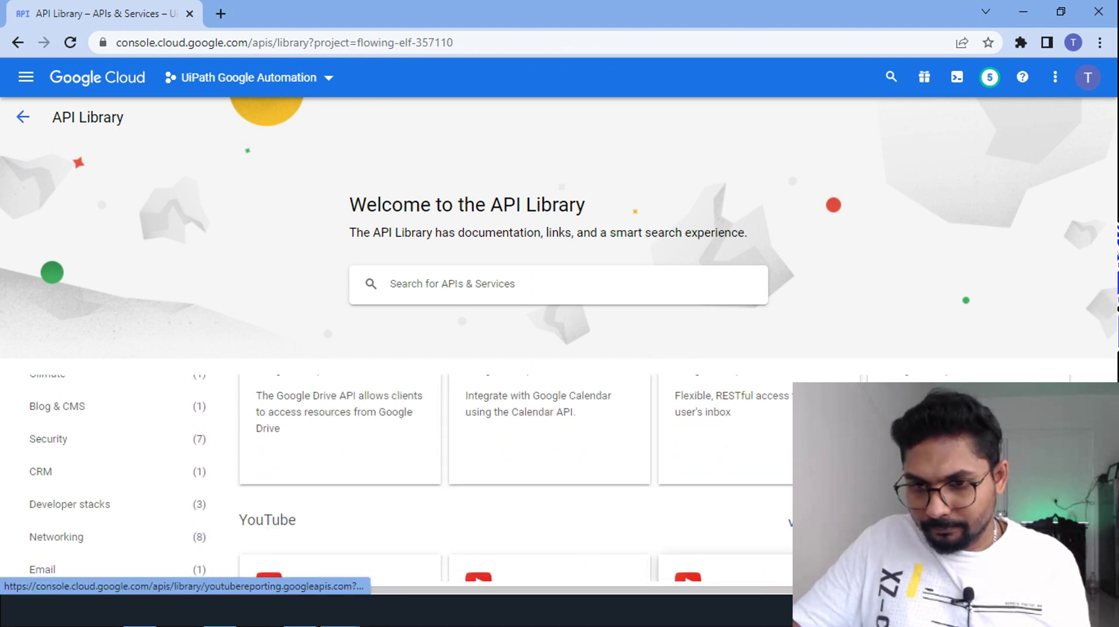
pyautogui.moveTo(955, 590); pyautogui.dragTo(984, 590)
pyautogui.scroll(1, 955, 501)
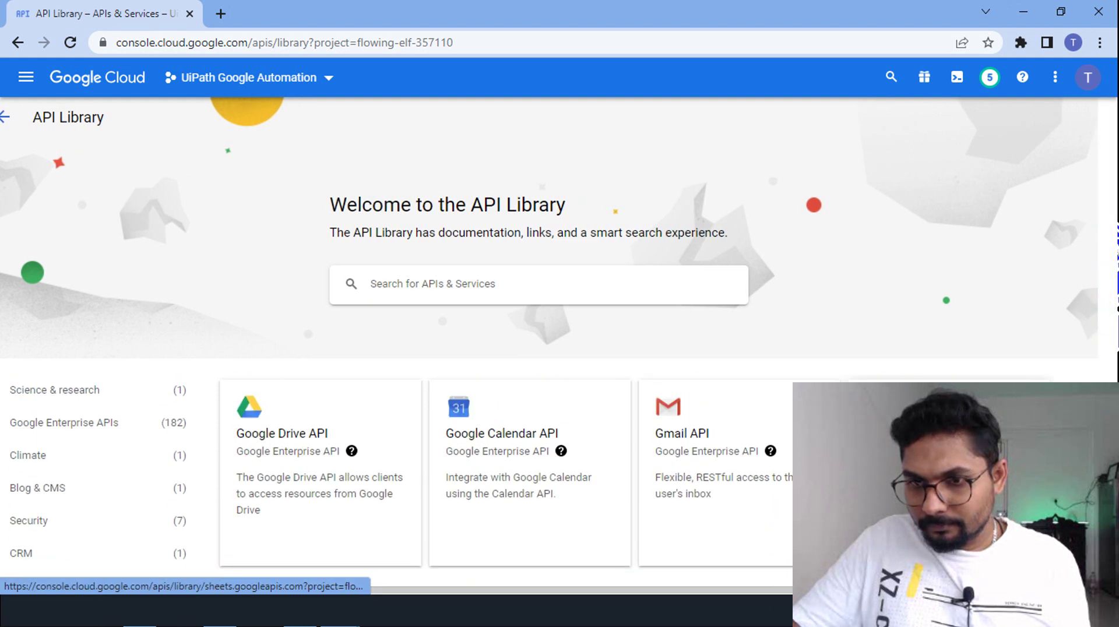
pyautogui.scroll(1, 956, 501)
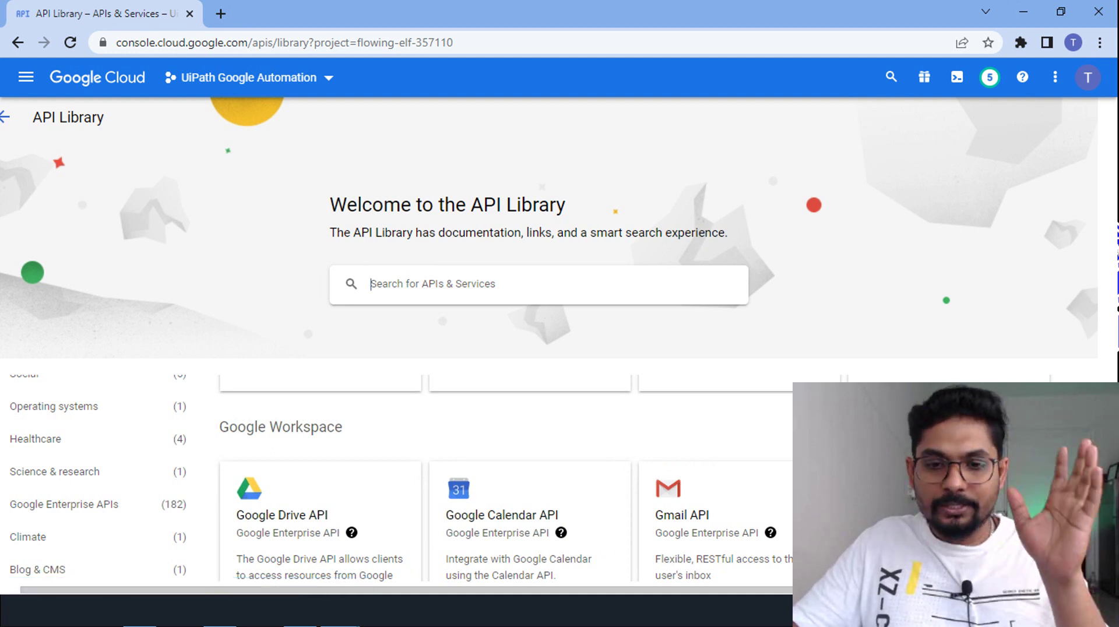
# Go back to the Enabled APIs & services page and review the list of APIs enabled for the project
pyautogui.click(5, 117)
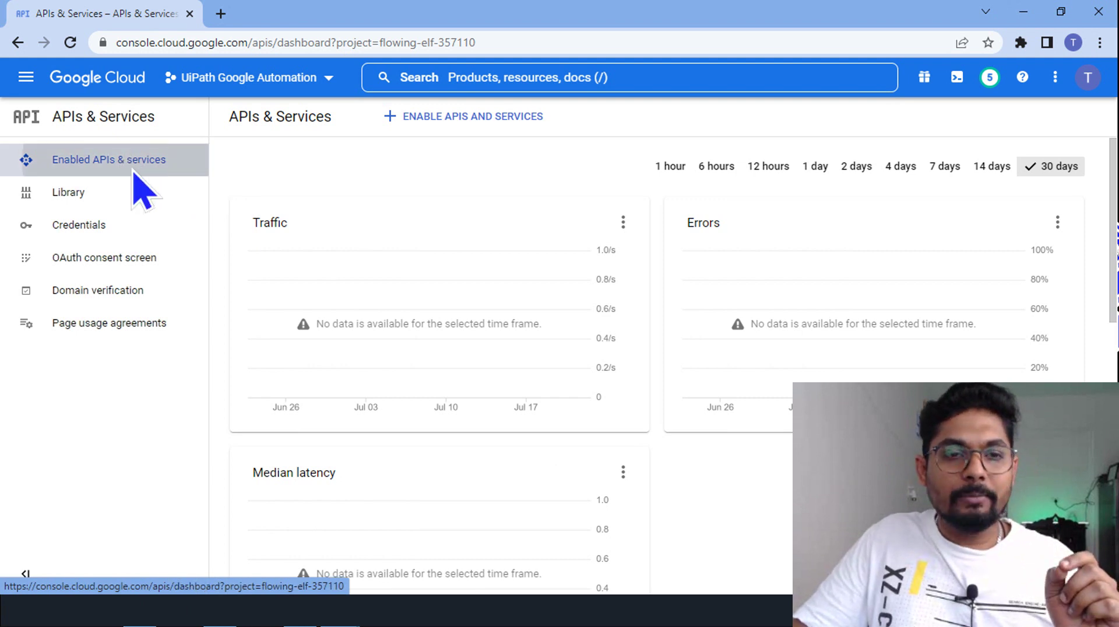
pyautogui.scroll(-5, 594, 370)
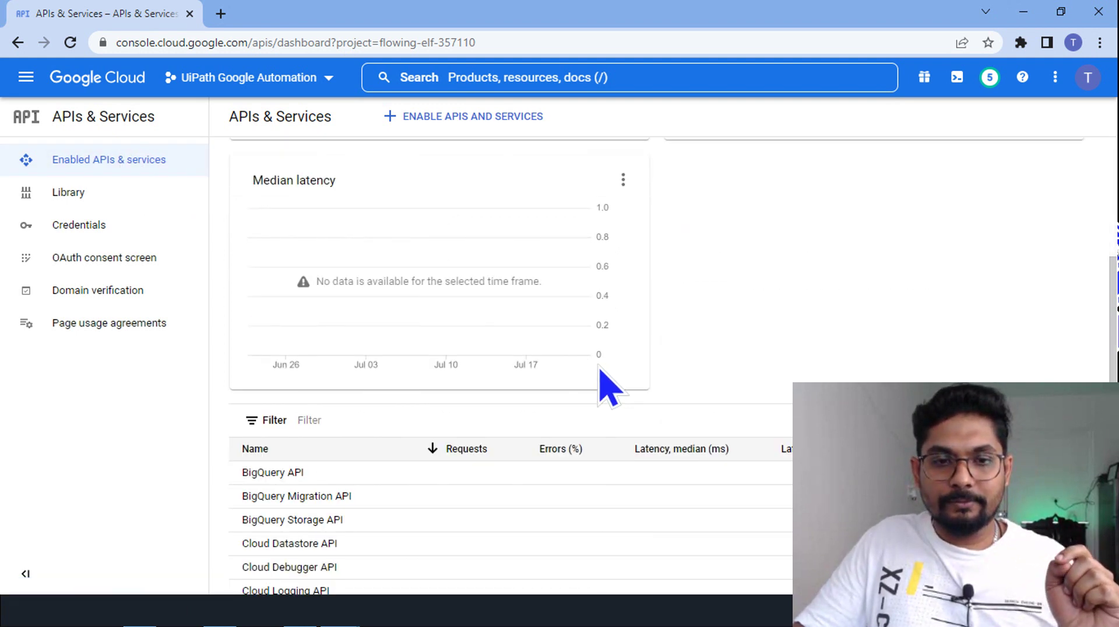
pyautogui.scroll(-3, 554, 442)
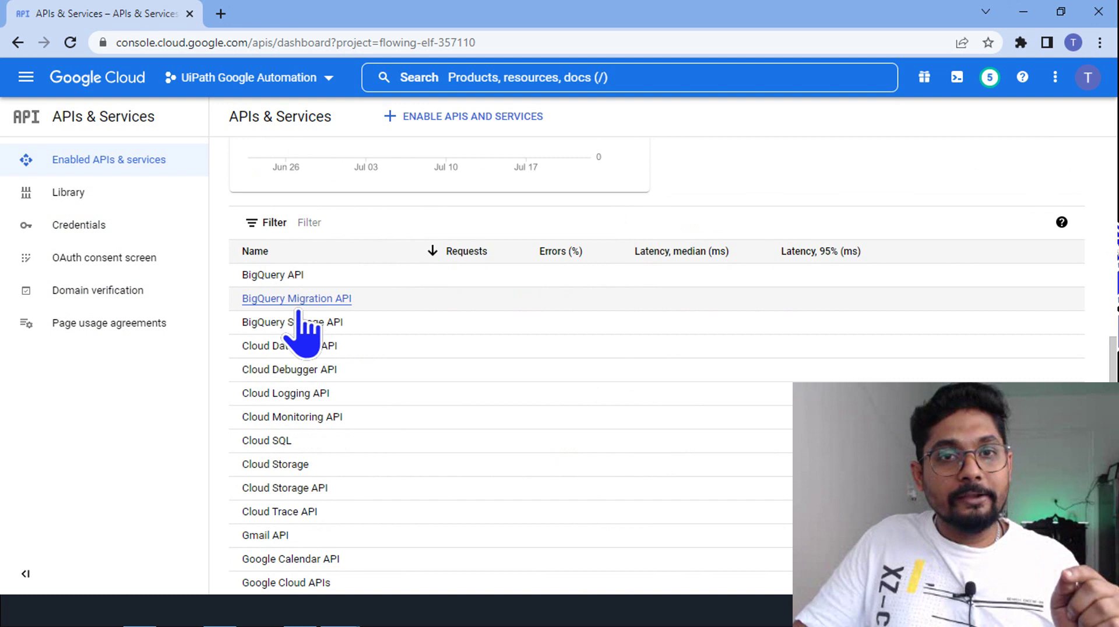
pyautogui.scroll(-3, 333, 398)
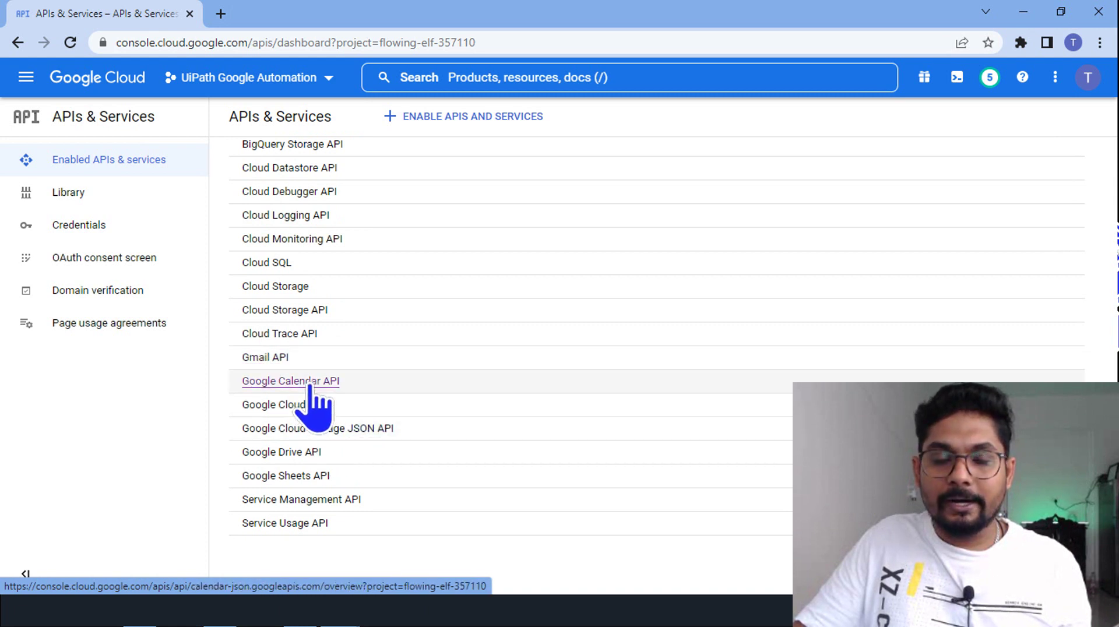
# Open the Google Sheets API details from the enabled APIs list, review its type and metrics, and return to the list
pyautogui.click(309, 477)
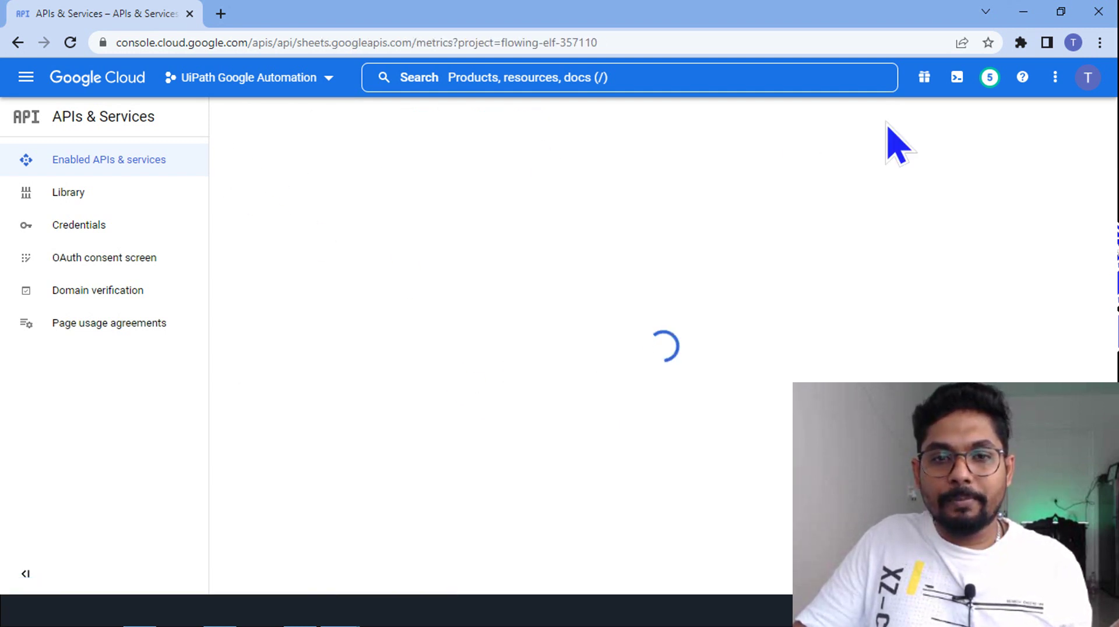
pyautogui.moveTo(442, 326); pyautogui.dragTo(380, 324)
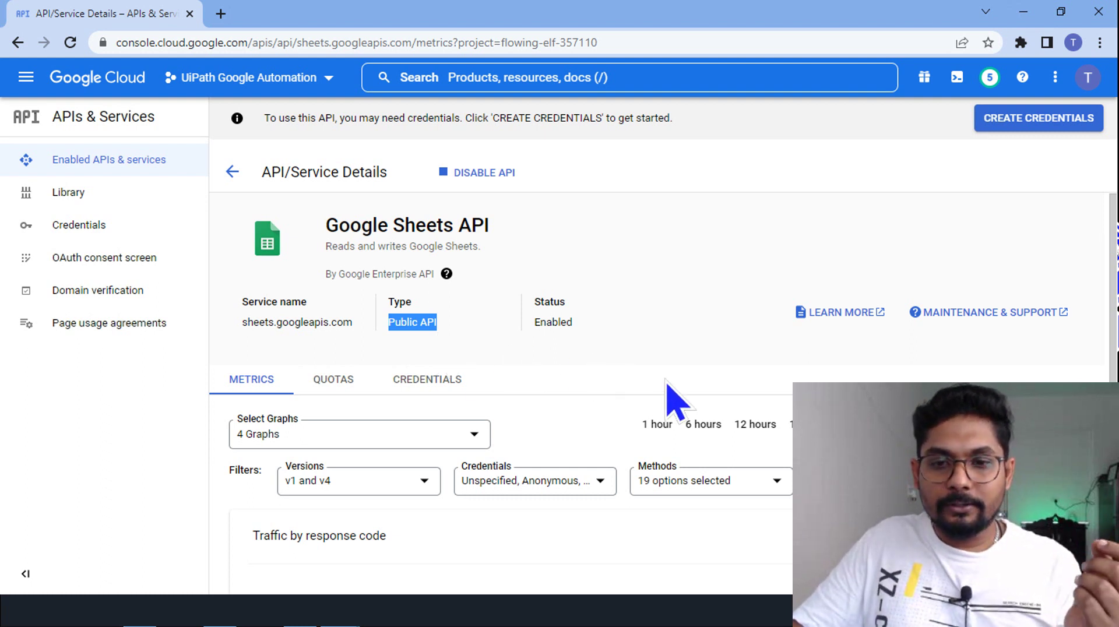
pyautogui.scroll(-3, 675, 403)
pyautogui.scroll(3, 583, 327)
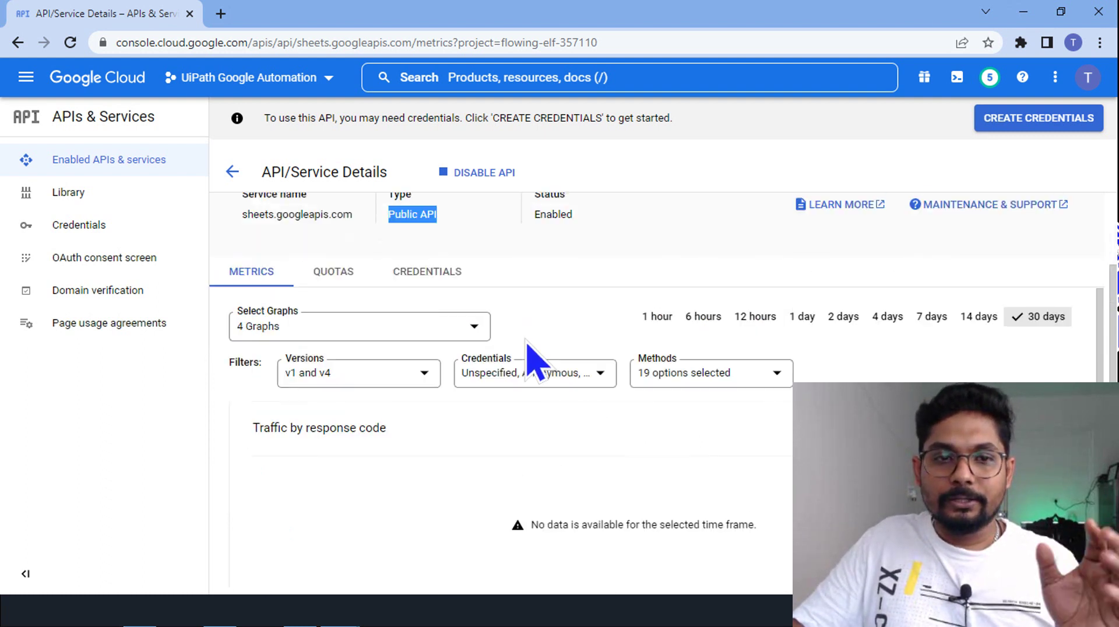
pyautogui.click(232, 171)
pyautogui.hotkey('alt', 'Tab')
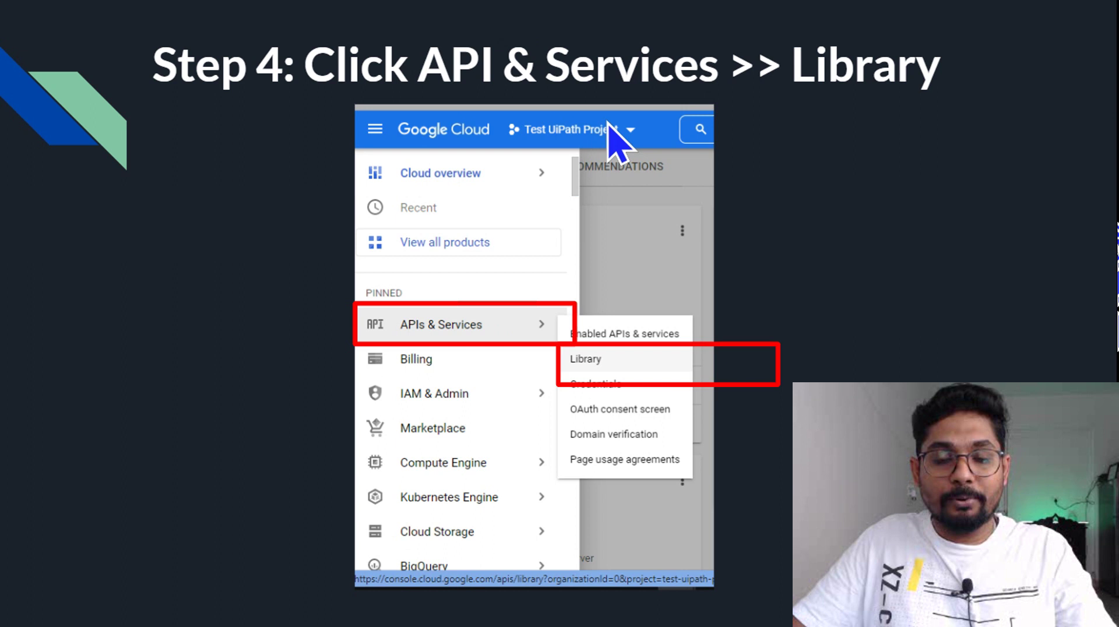
pyautogui.click(604, 366)
pyautogui.click(603, 363)
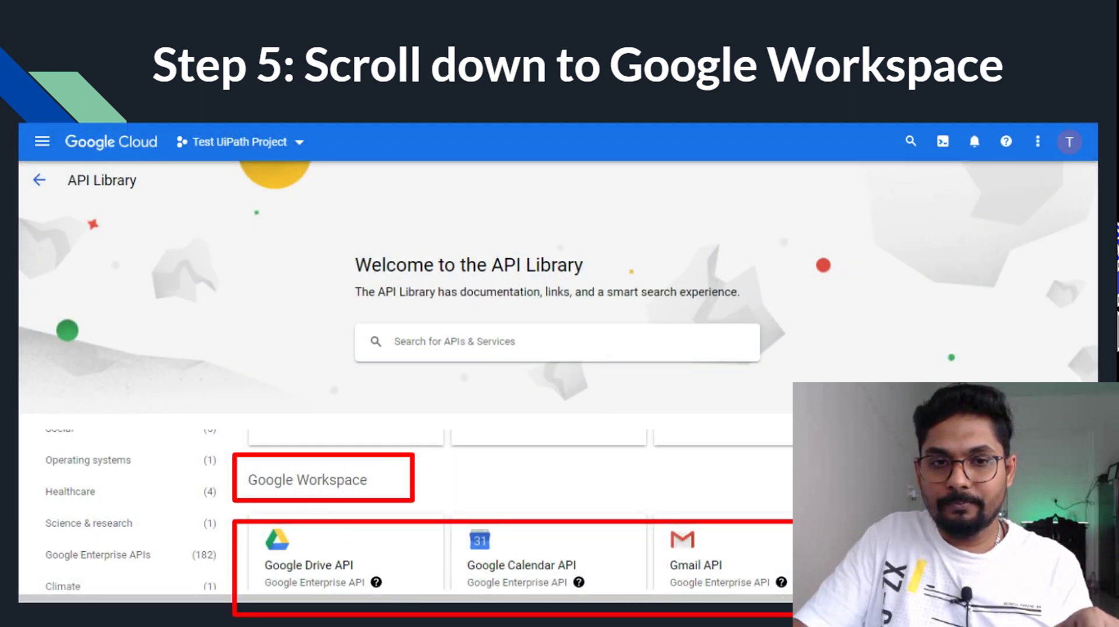
pyautogui.press('Right')
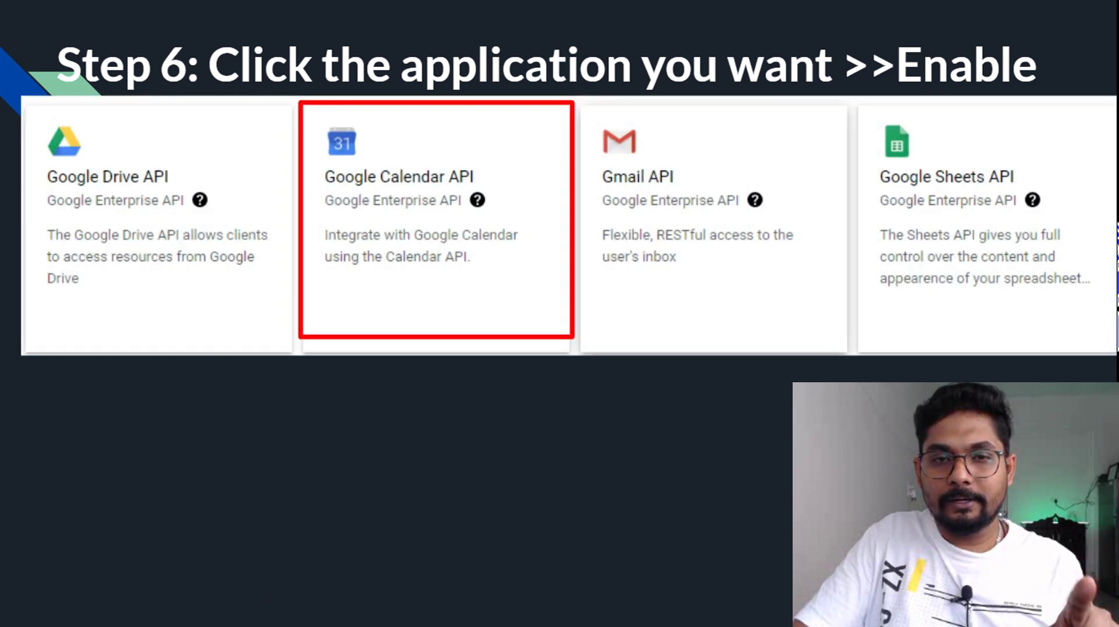